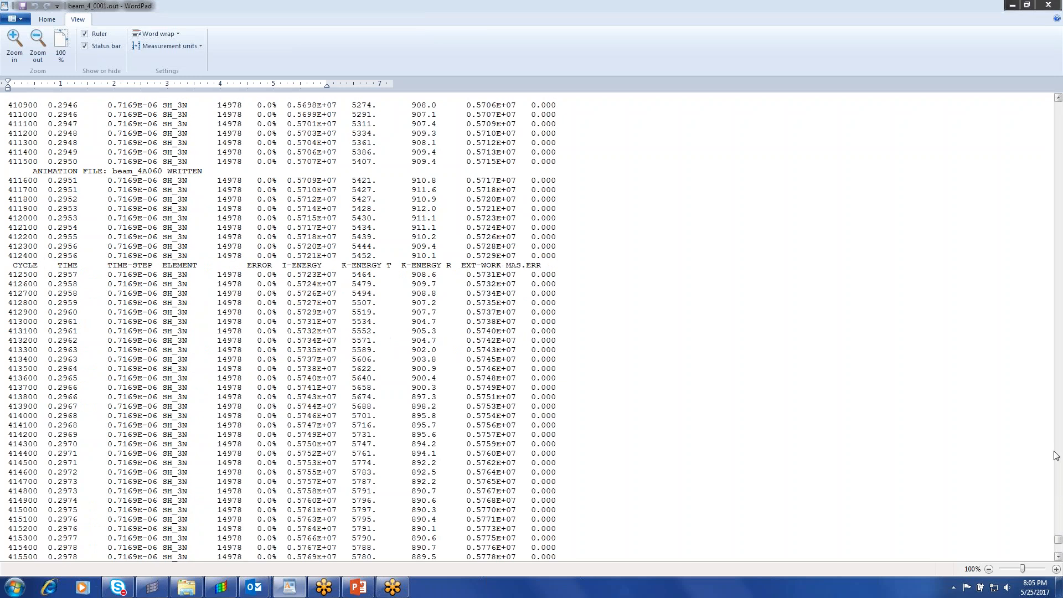
# Examine the energy error and mass error columns of the beam_4_0001.out file from the first cycle to the last.
pyautogui.moveTo(1060, 533); pyautogui.dragTo(1059, 123)
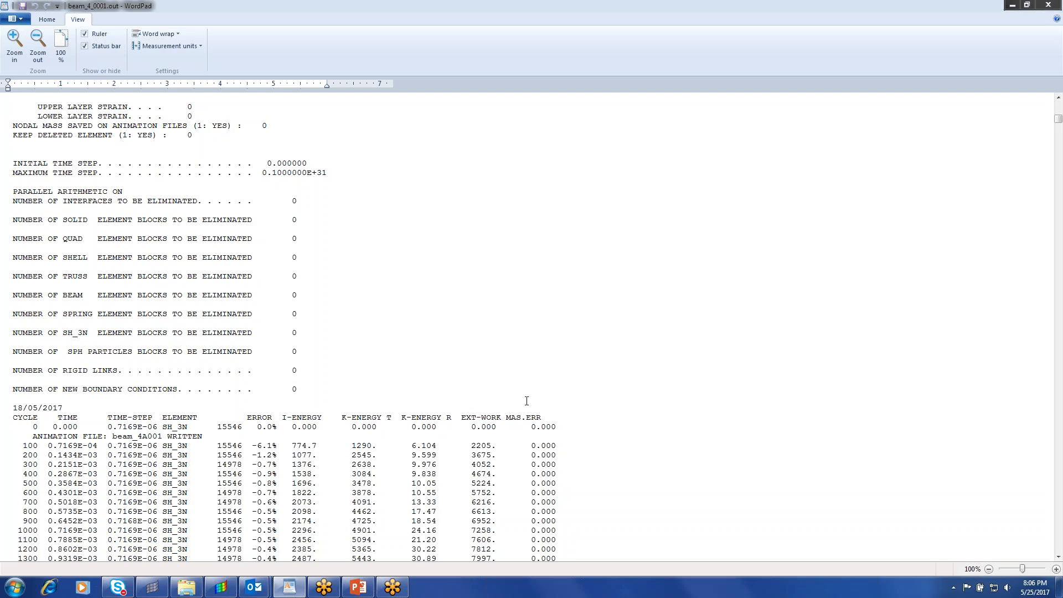
pyautogui.scroll(-17, 542, 406)
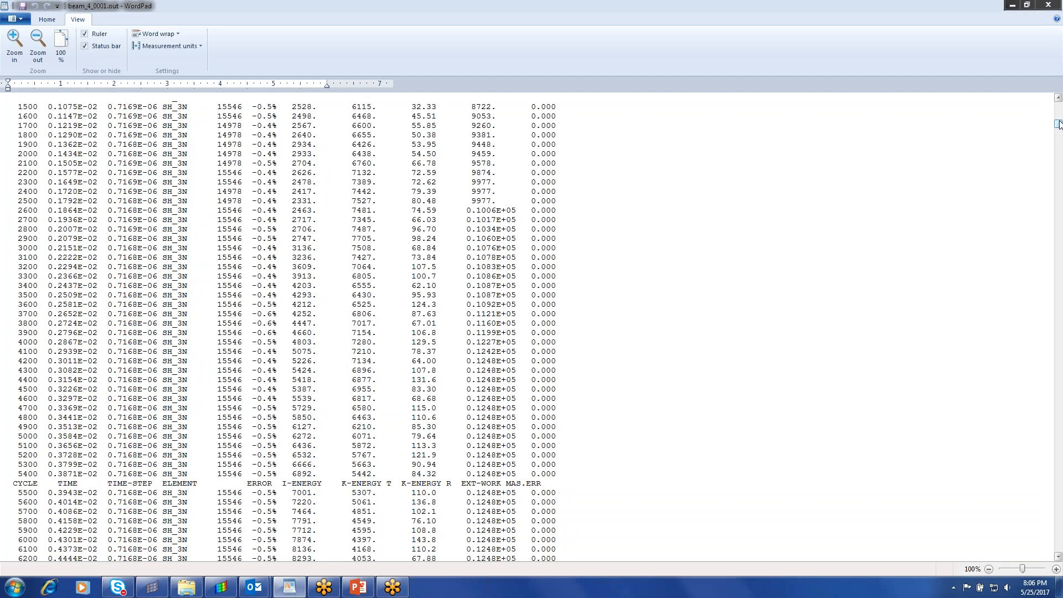
pyautogui.moveTo(1059, 126); pyautogui.dragTo(1060, 548)
pyautogui.scroll(5, 637, 399)
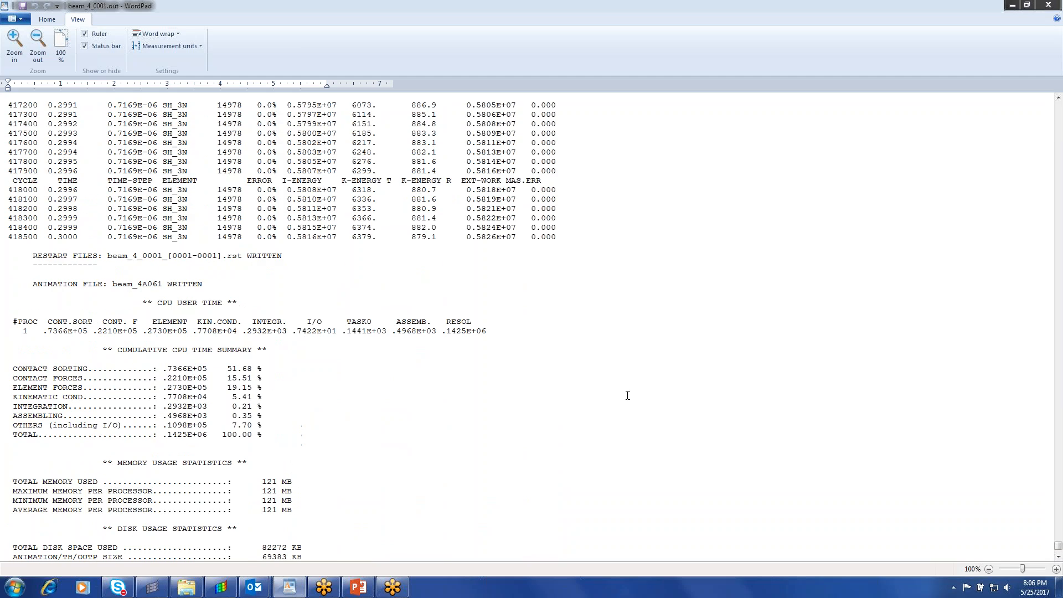
# Minimize the output file, check the Step2 HyperView instructions on slide 3 in PowerPoint, and switch to HyperWorks.
pyautogui.click(1011, 9)
pyautogui.click(358, 587)
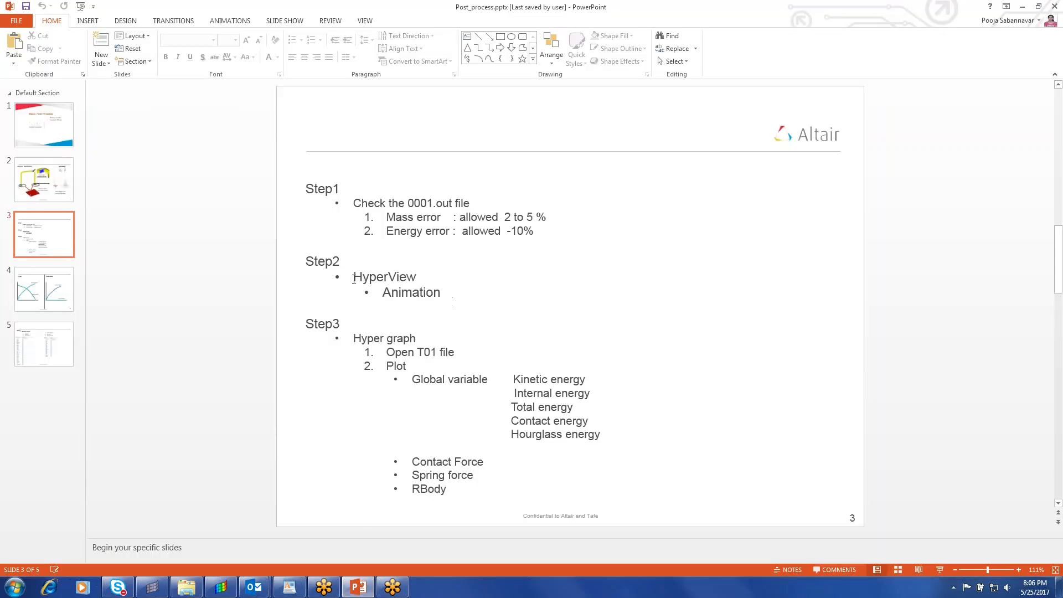
pyautogui.click(221, 587)
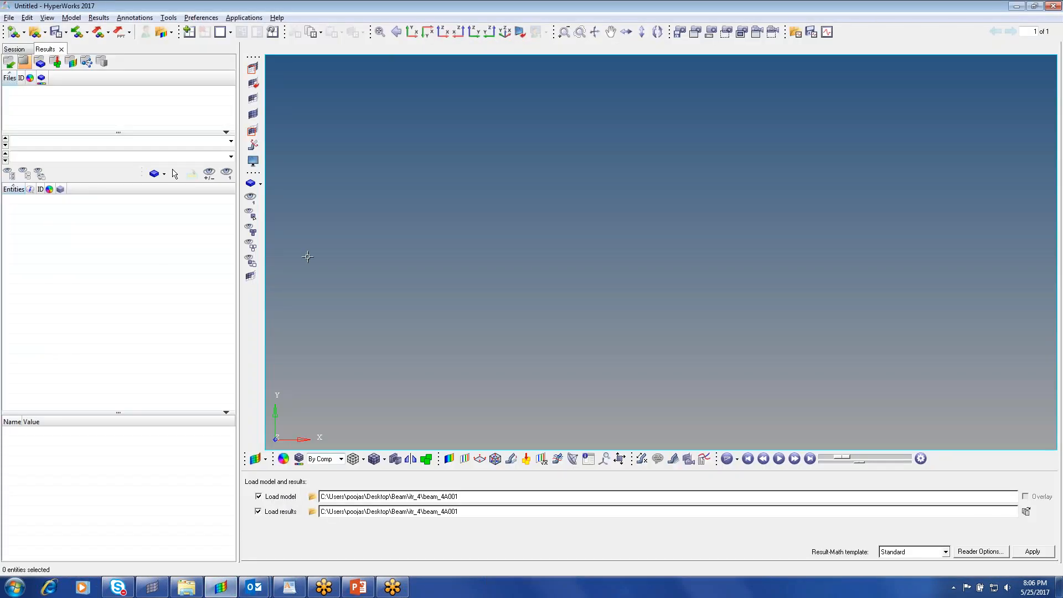
# Load beam_4A001 from the itr_4 folder as both the model and the results.
pyautogui.click(312, 497)
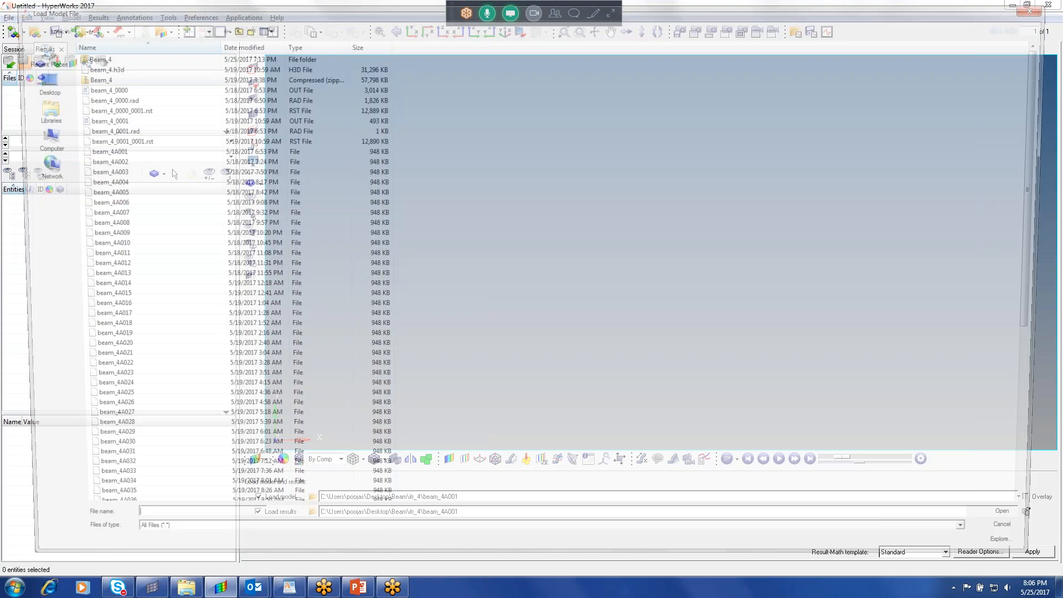
pyautogui.click(140, 150)
pyautogui.click(1031, 531)
pyautogui.click(1028, 553)
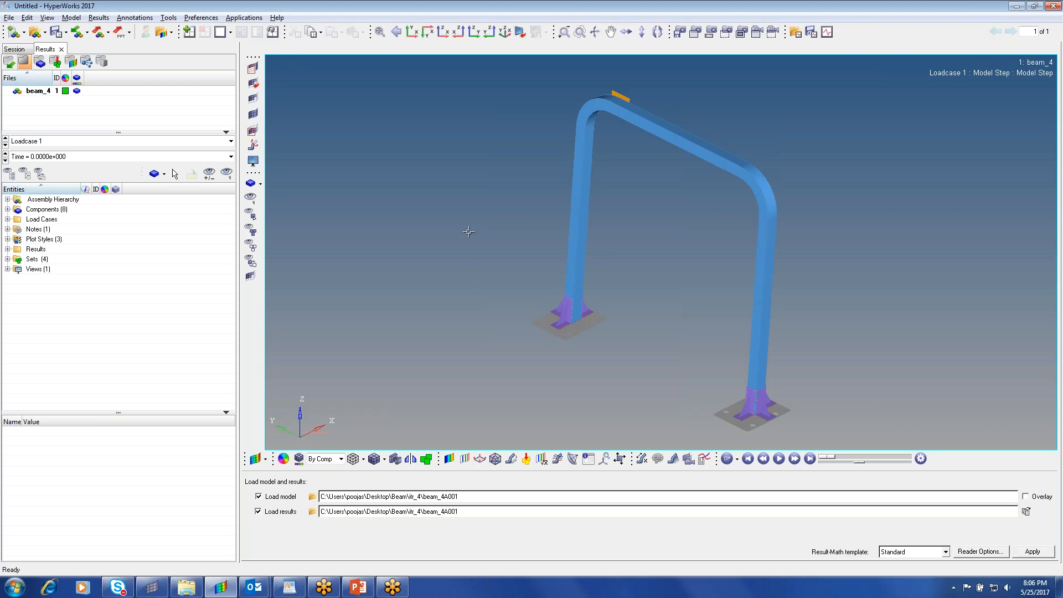
# Apply a Displacement magnitude contour to all displayed components of the beam frame.
pyautogui.scroll(-3, 469, 231)
pyautogui.moveTo(604, 327); pyautogui.dragTo(415, 266)
pyautogui.scroll(2, 662, 185)
pyautogui.scroll(-2, 468, 206)
pyautogui.moveTo(538, 354); pyautogui.dragTo(552, 283)
pyautogui.scroll(2, 552, 280)
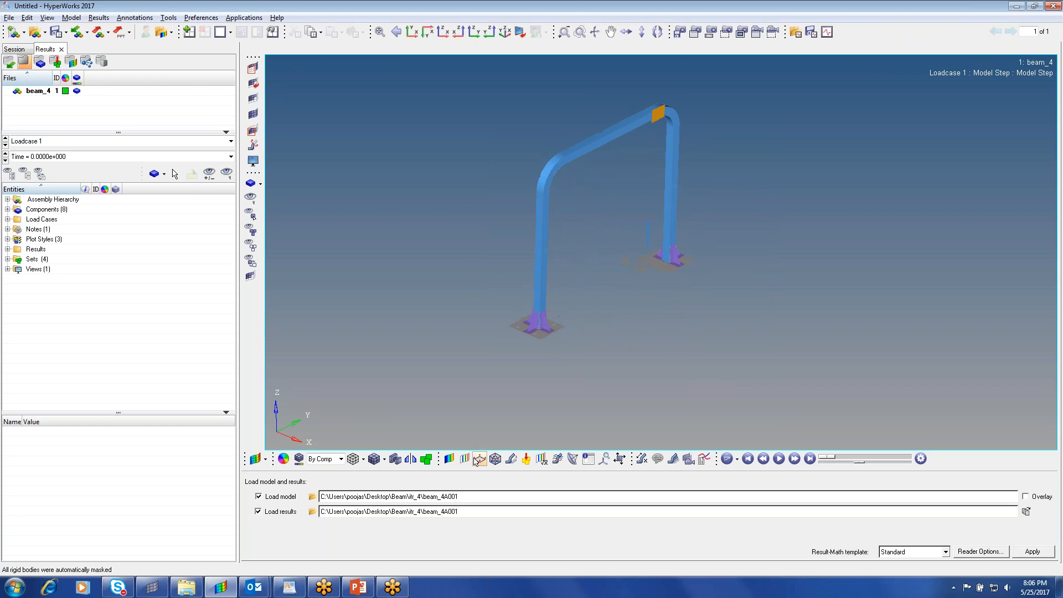
pyautogui.click(449, 458)
pyautogui.click(398, 492)
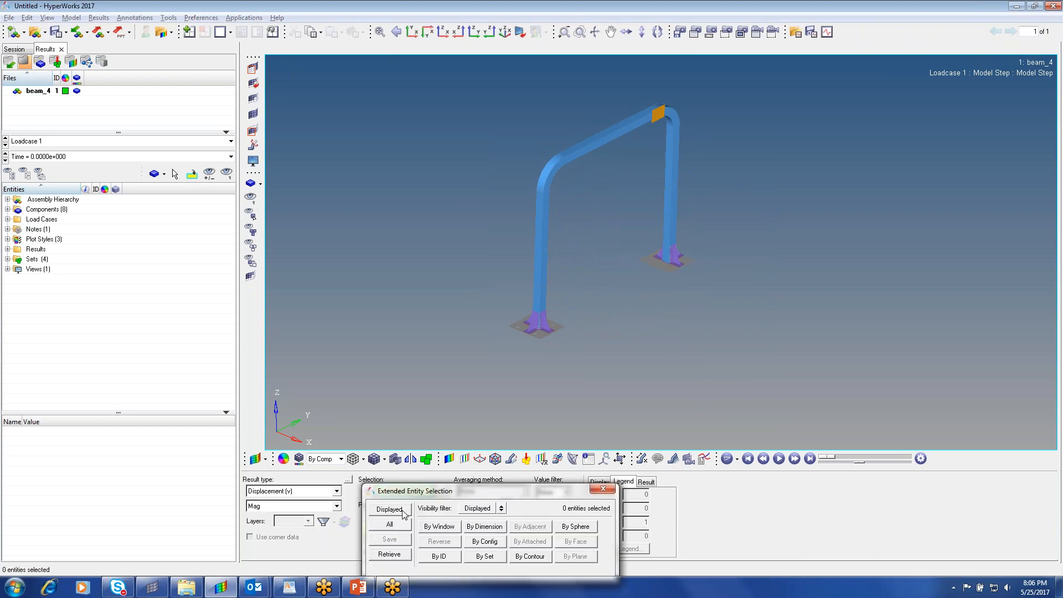
pyautogui.click(390, 508)
pyautogui.click(557, 550)
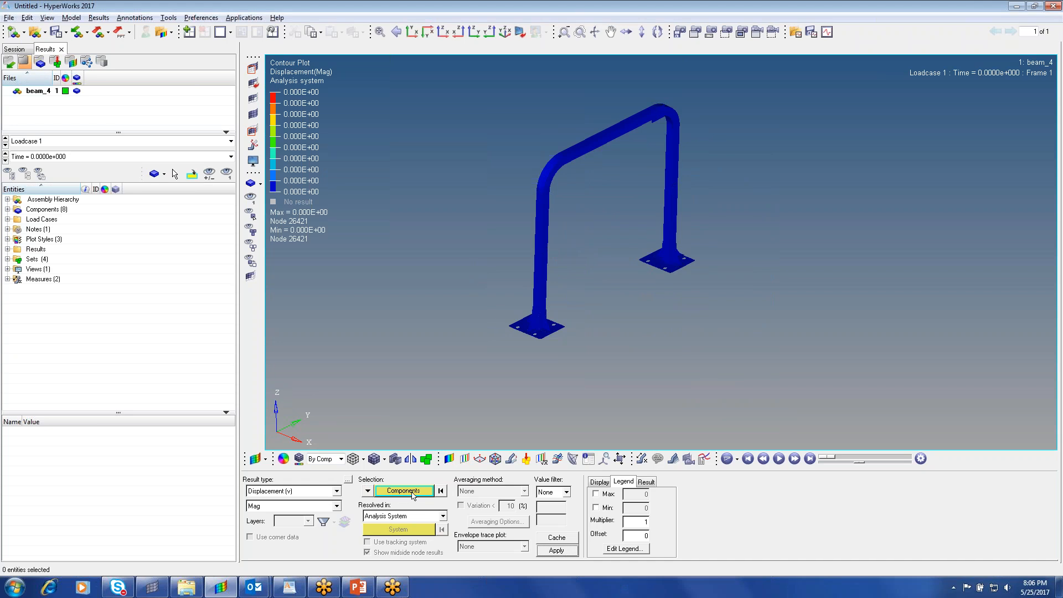
# Play the displacement contour animation, open the animation controls, and pause and resume playback to inspect the frame's deformation.
pyautogui.click(780, 459)
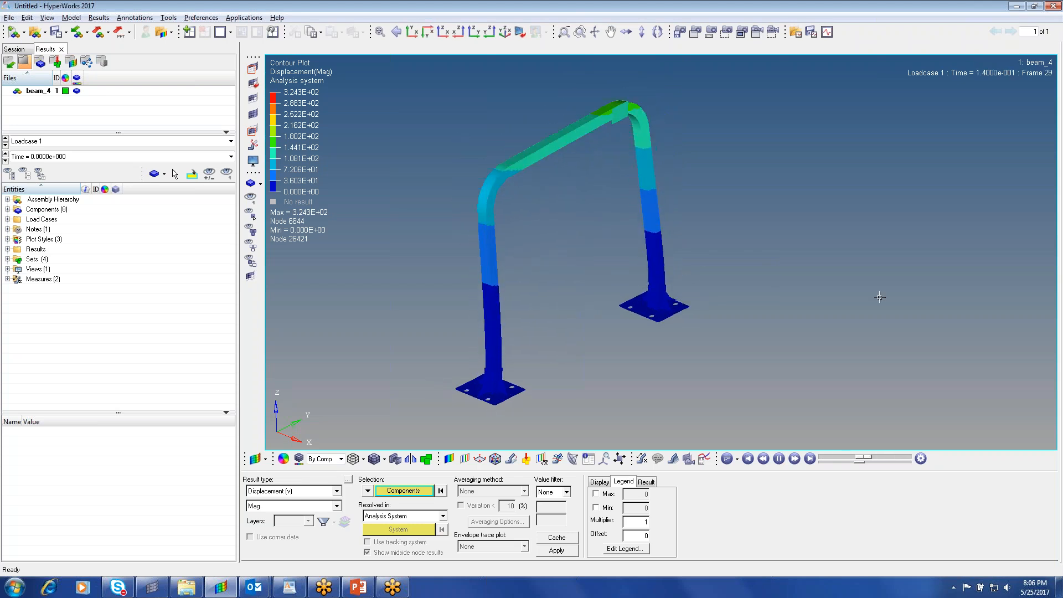
pyautogui.click(921, 459)
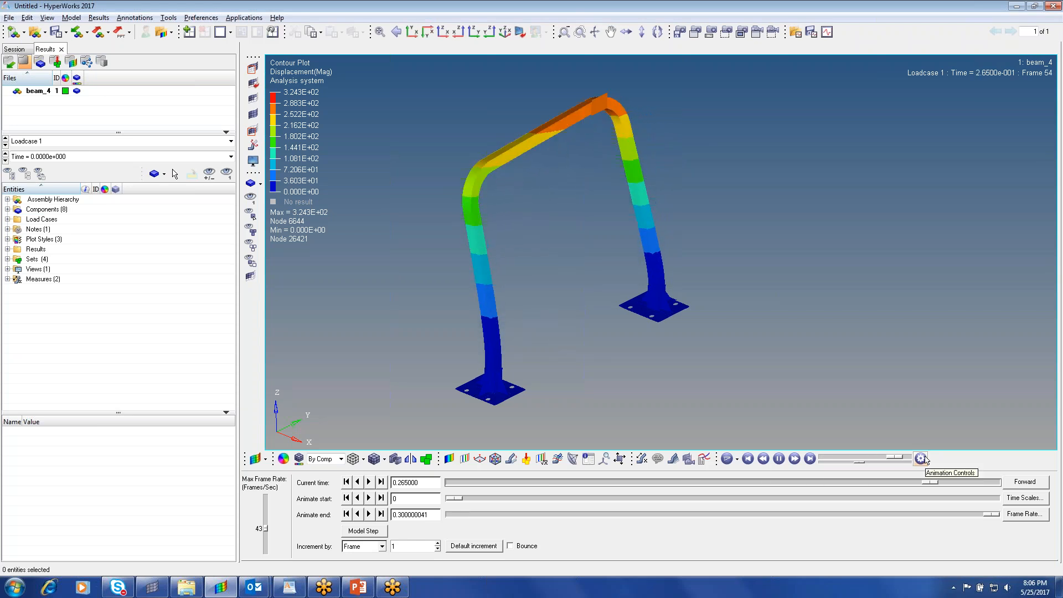
pyautogui.click(780, 459)
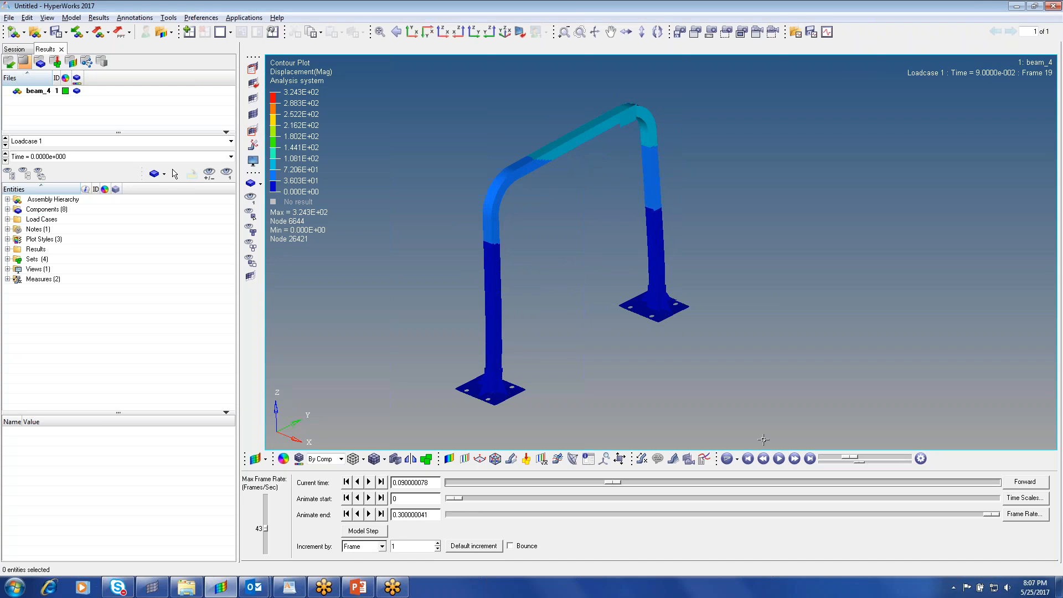
pyautogui.click(779, 459)
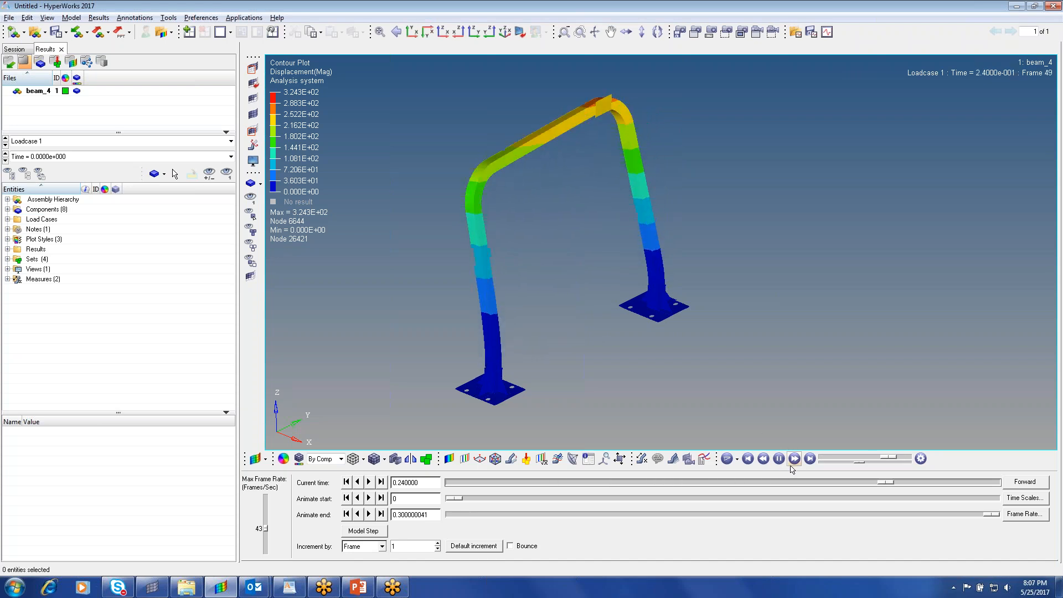
pyautogui.click(780, 460)
# Check the Step3 HyperGraph instructions in PowerPoint, and in HyperWorks add a new page using the HyperGraph 2D client.
pyautogui.hotkey('alt', 'Tab')
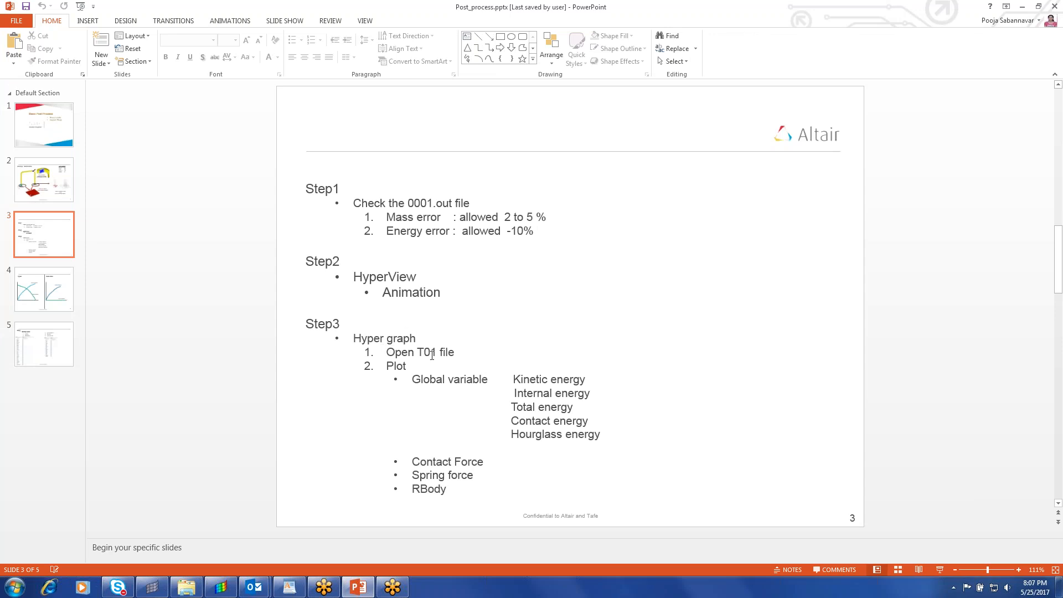
pyautogui.click(221, 587)
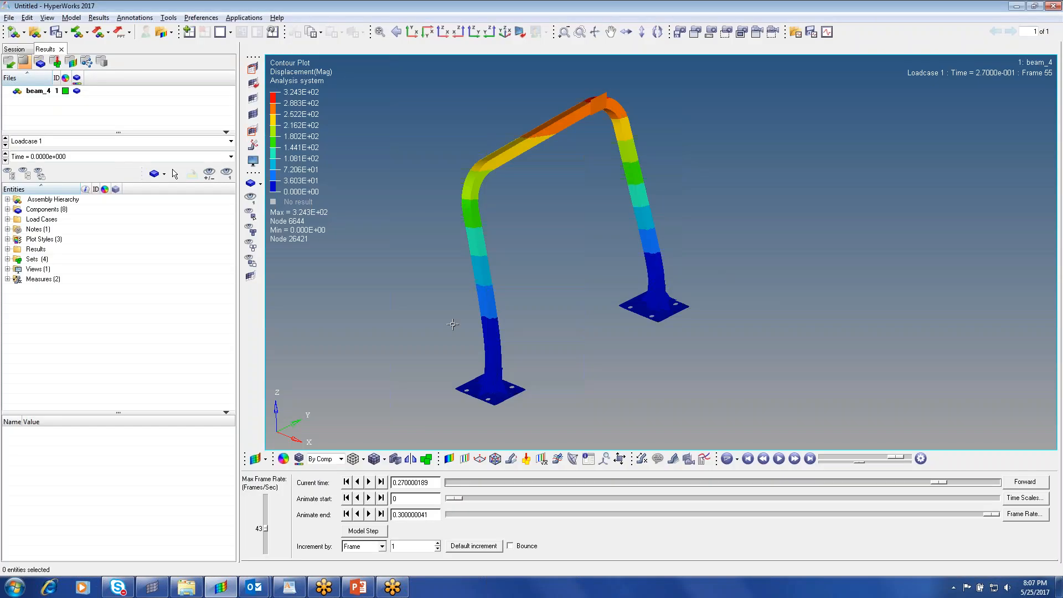
pyautogui.click(188, 32)
pyautogui.click(266, 460)
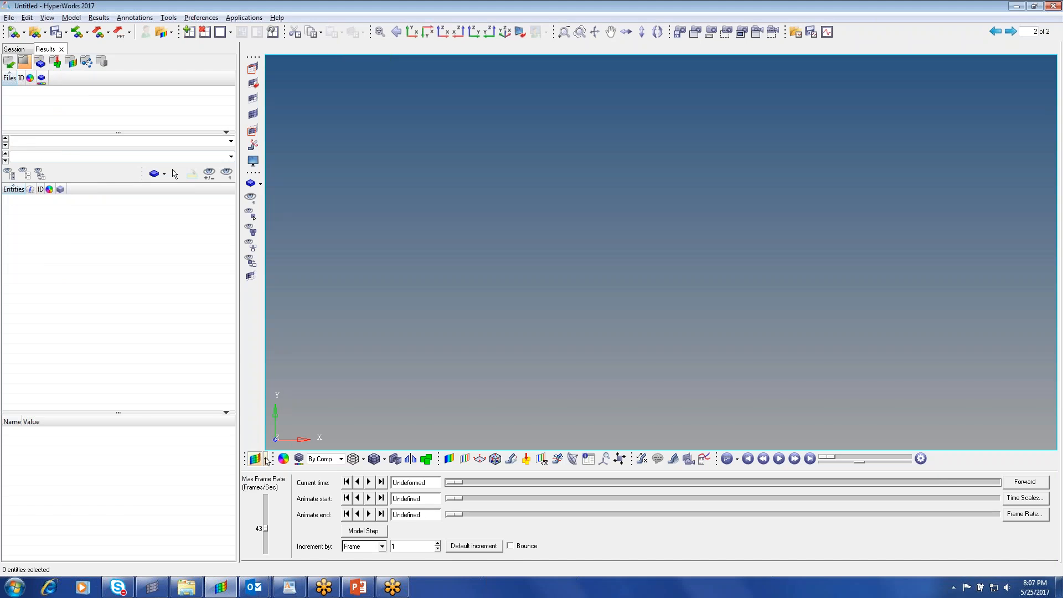
pyautogui.click(283, 485)
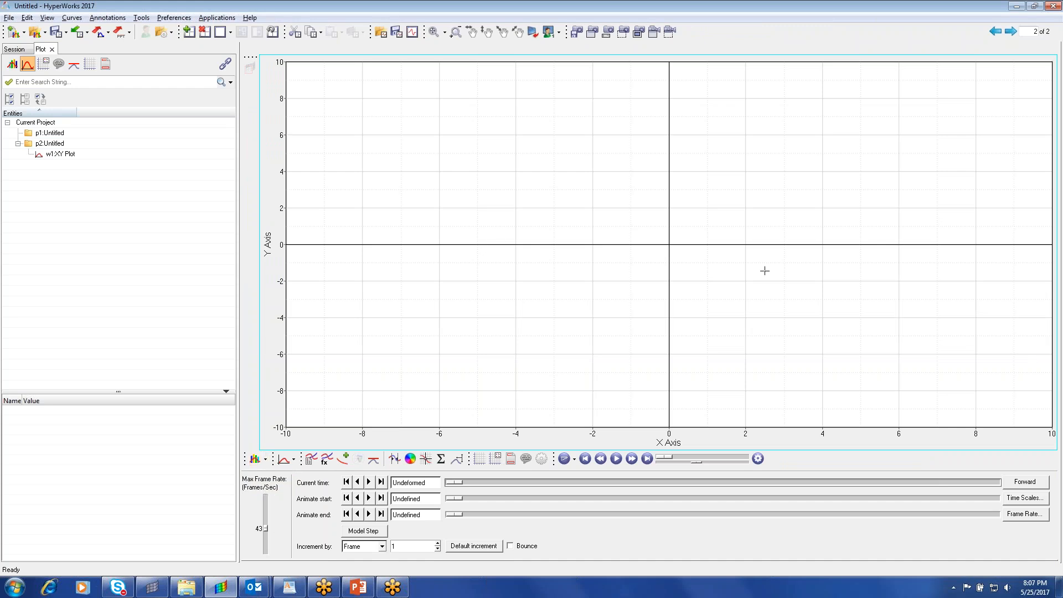
# Start building plots and load beam_4T01 from the itr_4 folder as the data file.
pyautogui.click(312, 460)
pyautogui.click(285, 481)
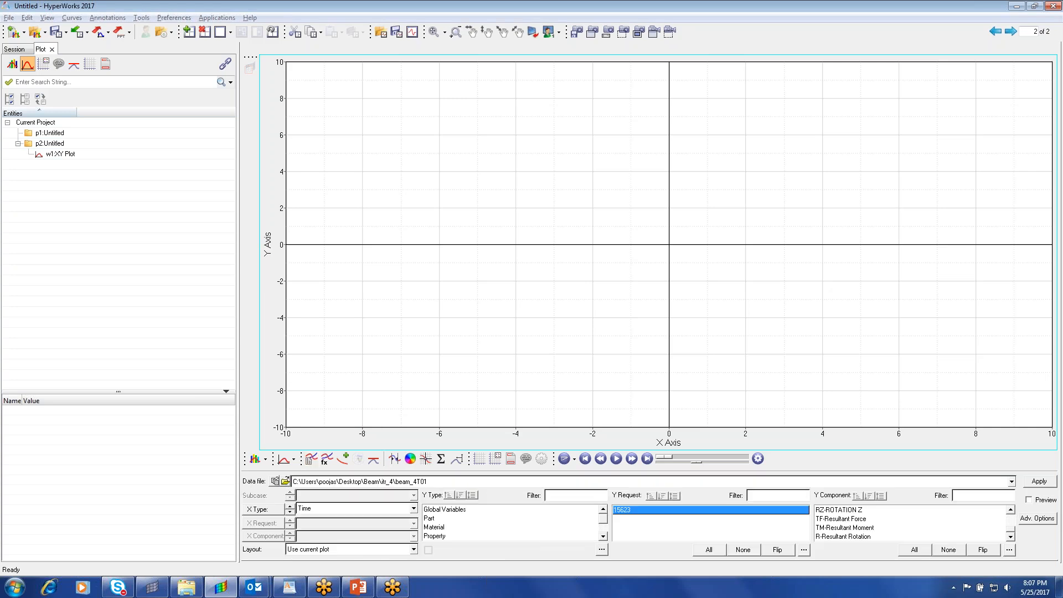
pyautogui.moveTo(1046, 90); pyautogui.dragTo(1046, 266)
pyautogui.click(133, 508)
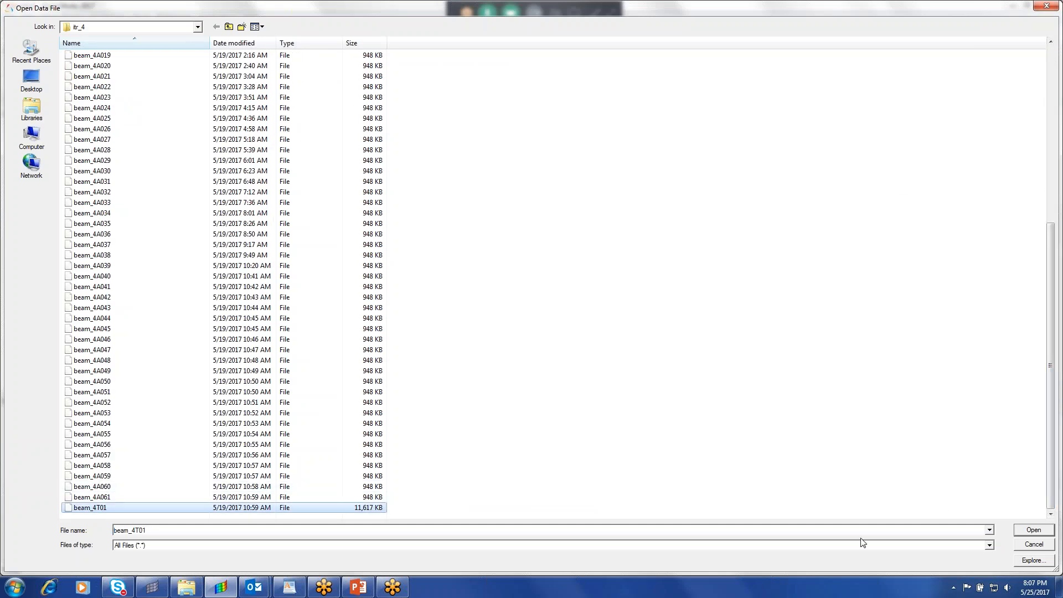
pyautogui.click(1034, 530)
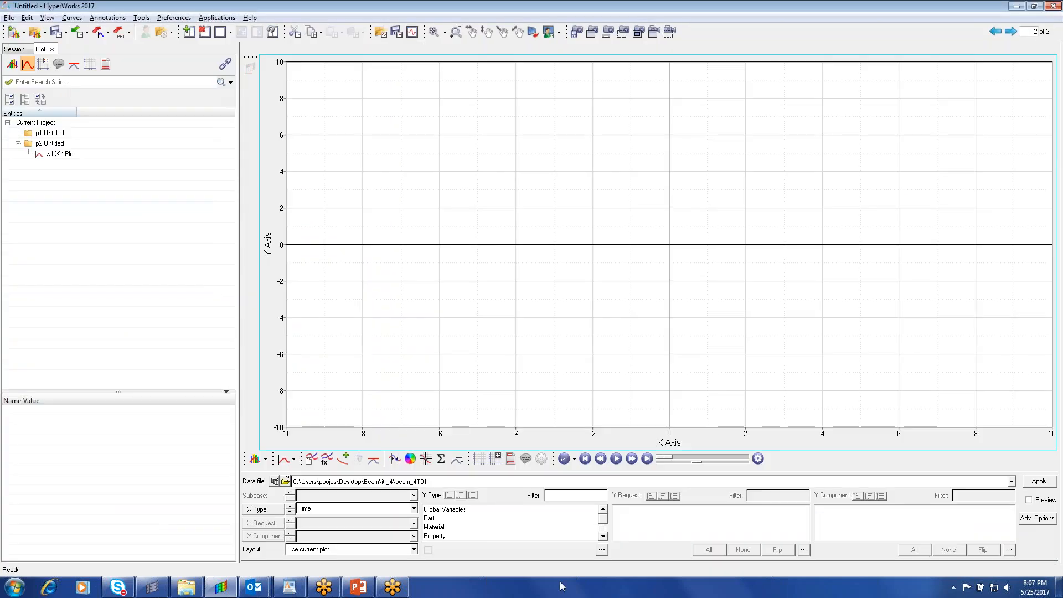
# Choose Global Variables with the Internal, Kinetic, Contact, Hourglass and TE-Total Energy requests and the MAG component as the curves to plot.
pyautogui.click(447, 510)
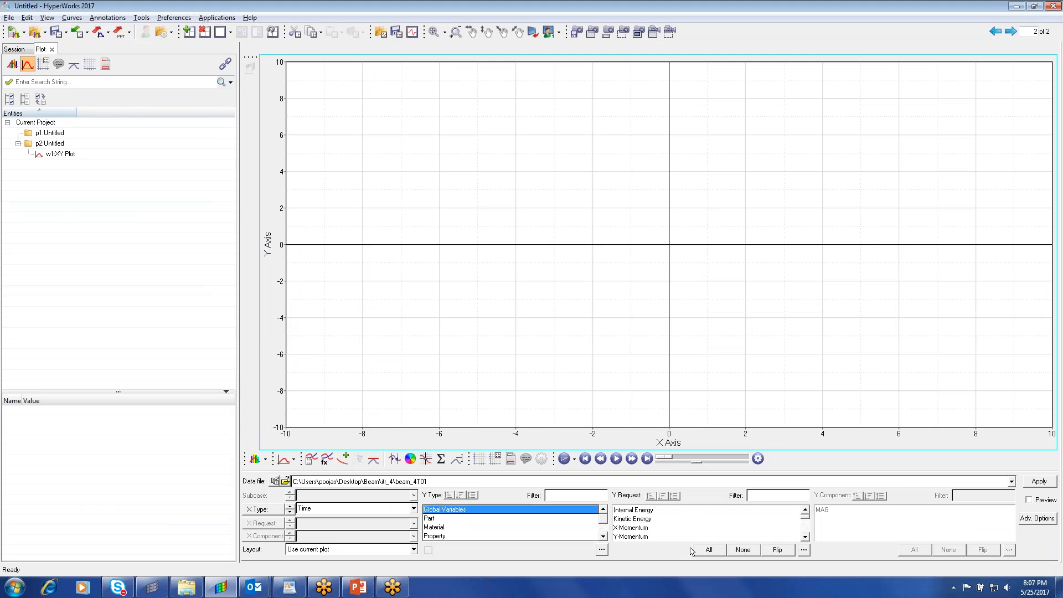
pyautogui.click(641, 510)
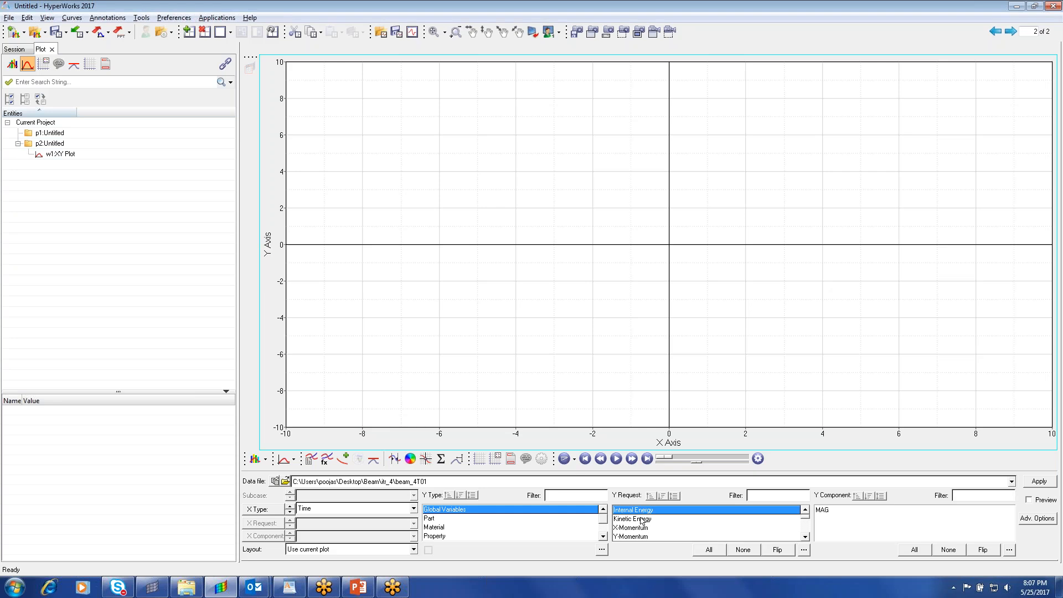
pyautogui.keyDown('ctrl'); pyautogui.click(641, 519); pyautogui.keyUp('ctrl')
pyautogui.scroll(-7, 806, 540)
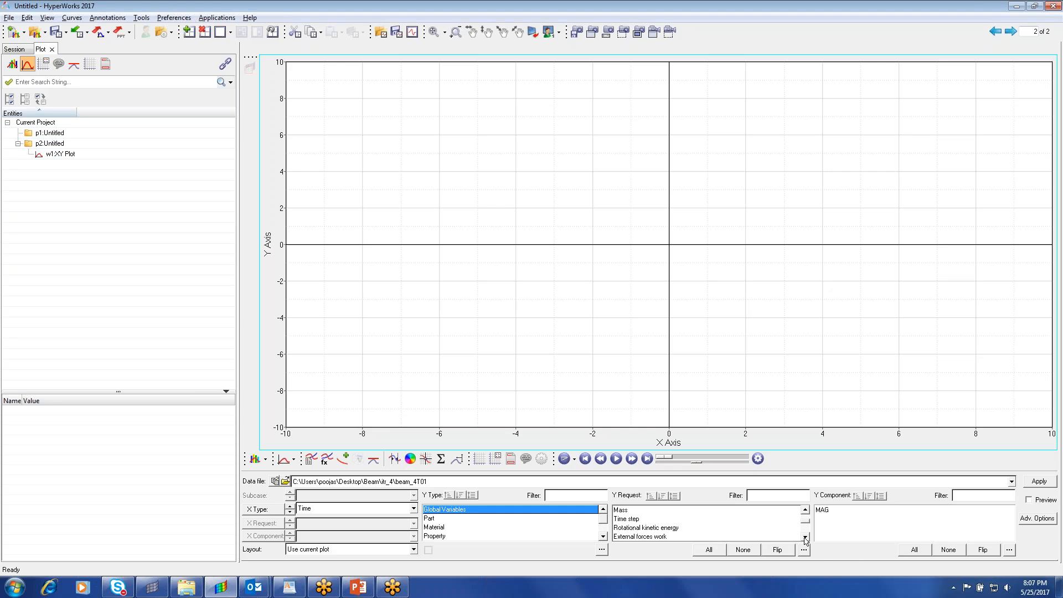
pyautogui.click(806, 538)
pyautogui.click(661, 529)
pyautogui.keyDown('shift'); pyautogui.click(658, 537); pyautogui.keyUp('shift')
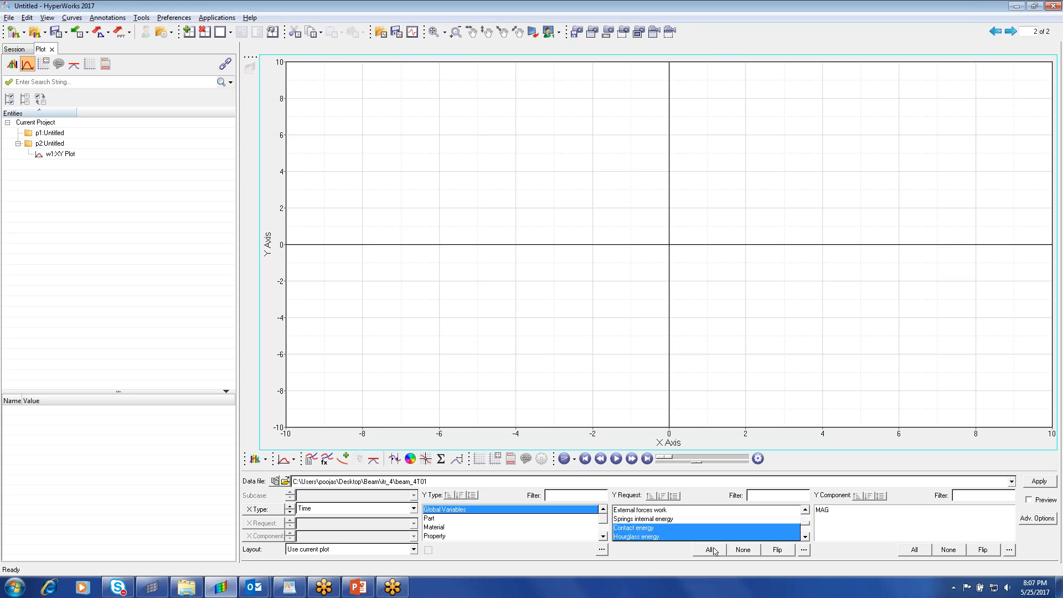
pyautogui.click(806, 537)
pyautogui.keyDown('shift'); pyautogui.click(621, 537); pyautogui.keyUp('shift')
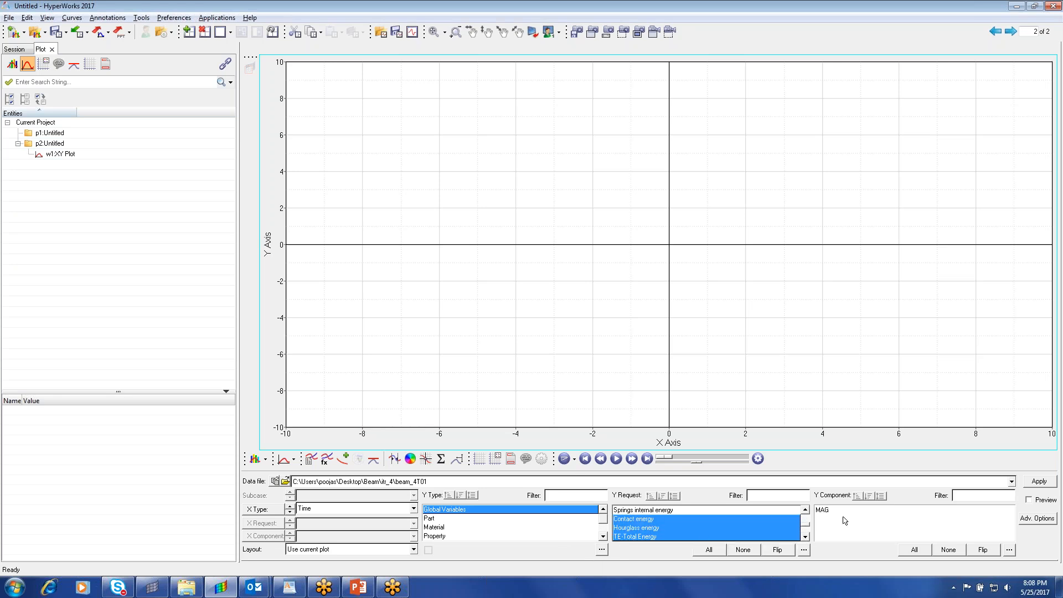
pyautogui.click(825, 512)
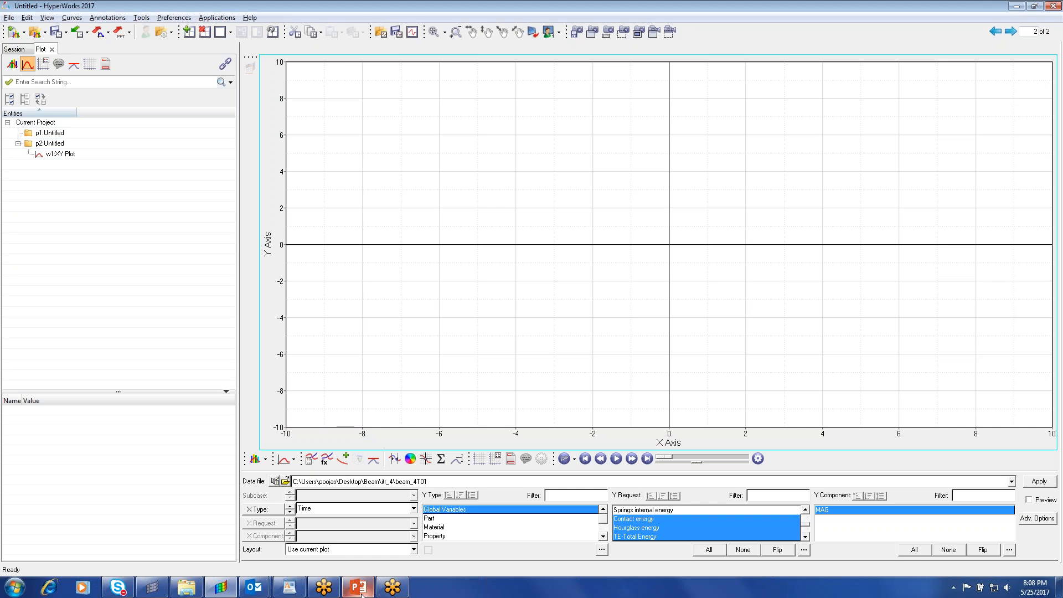
# Review the impact and quasi-static energy curves on slide 4 in PowerPoint, and preview the selected energy curves in HyperWorks.
pyautogui.moveTo(357, 591)
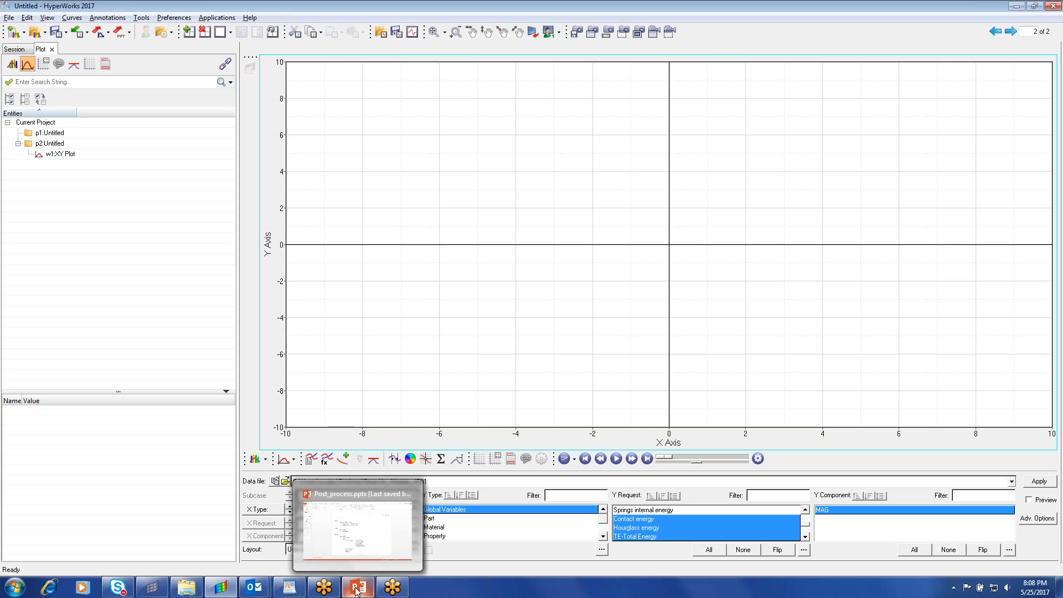
pyautogui.click(358, 590)
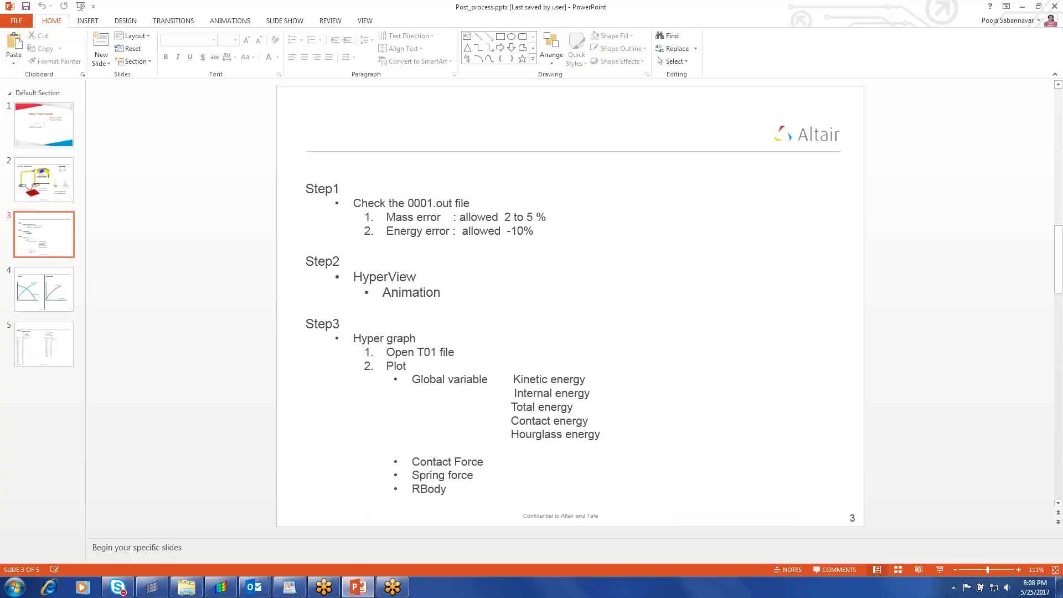
pyautogui.click(36, 298)
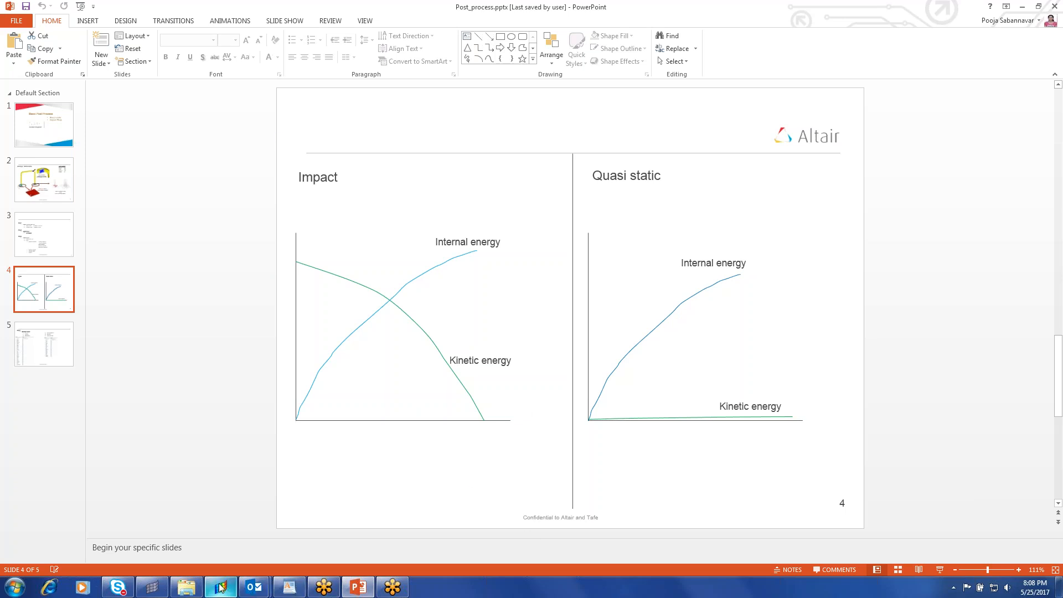
pyautogui.click(368, 594)
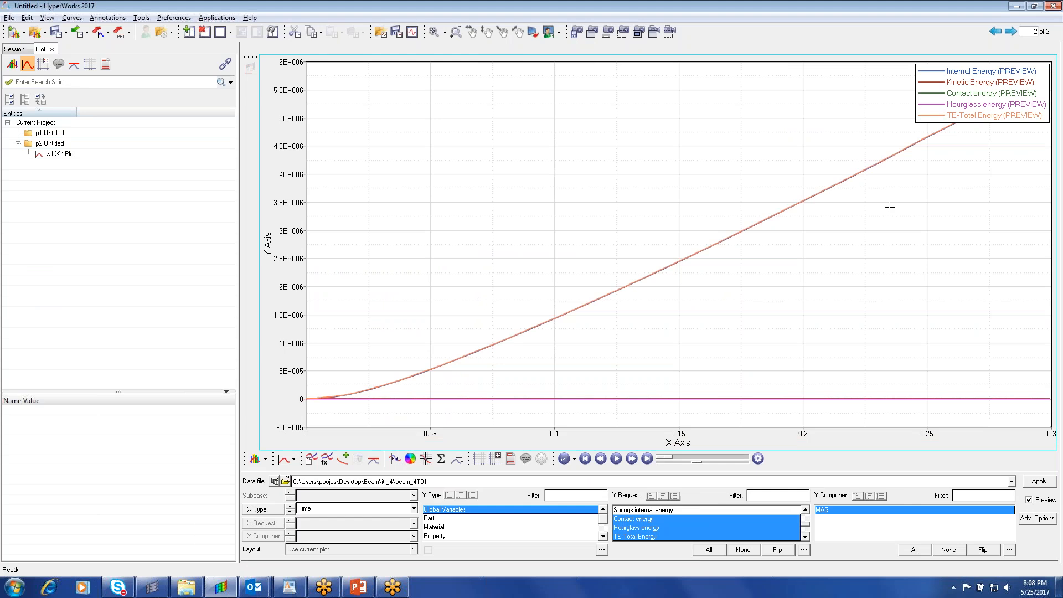
# Compare the previewed energy curves in HyperWorks with the quasi-static reference graph on slide 4 in PowerPoint.
pyautogui.hotkey('alt', 'Tab')
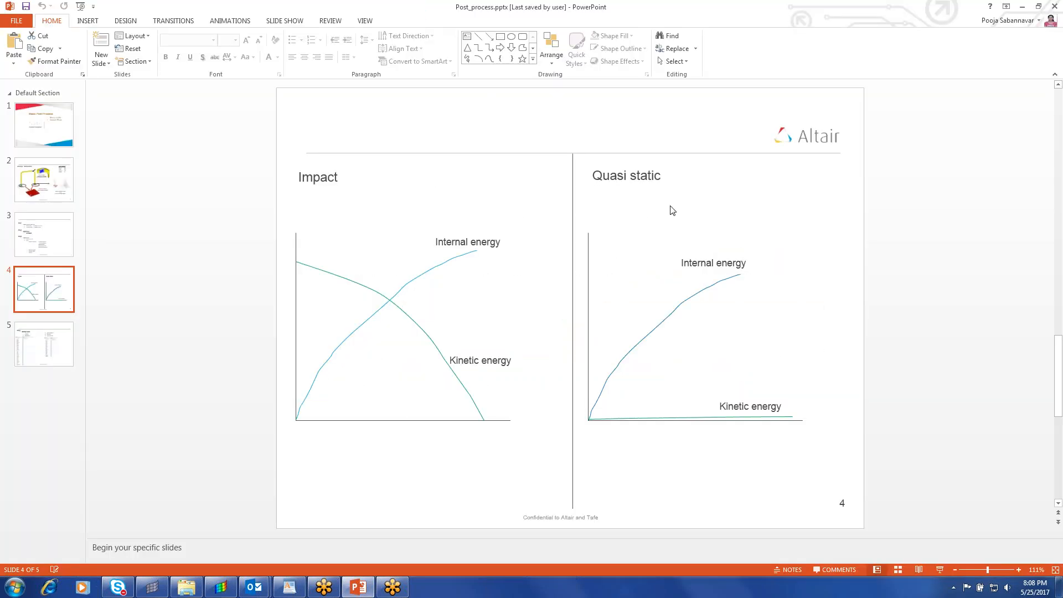
pyautogui.hotkey('alt', 'Tab')
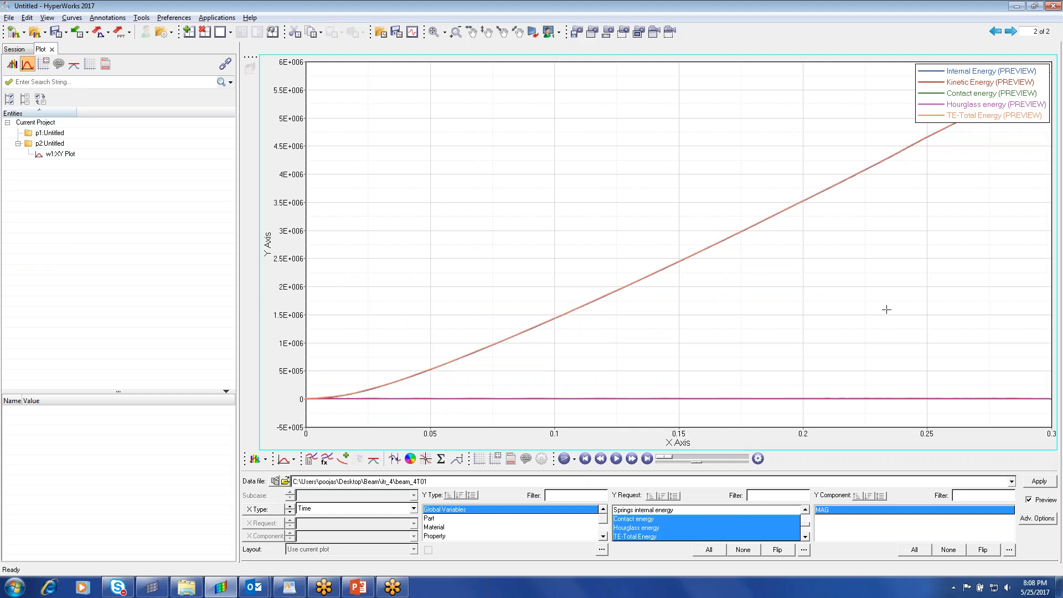
pyautogui.hotkey('alt', 'Tab')
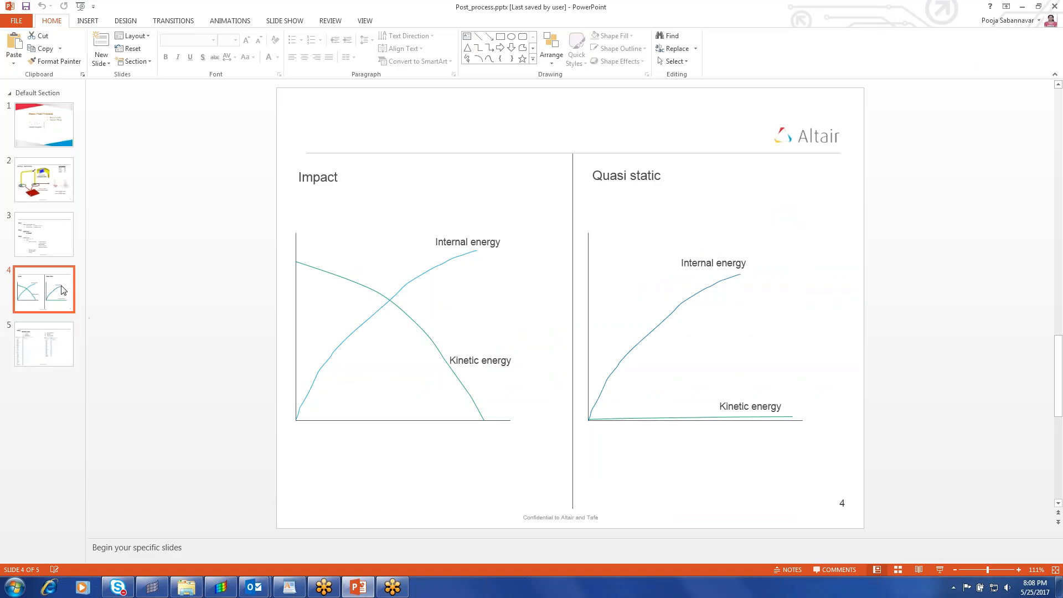
pyautogui.hotkey('alt', 'Tab')
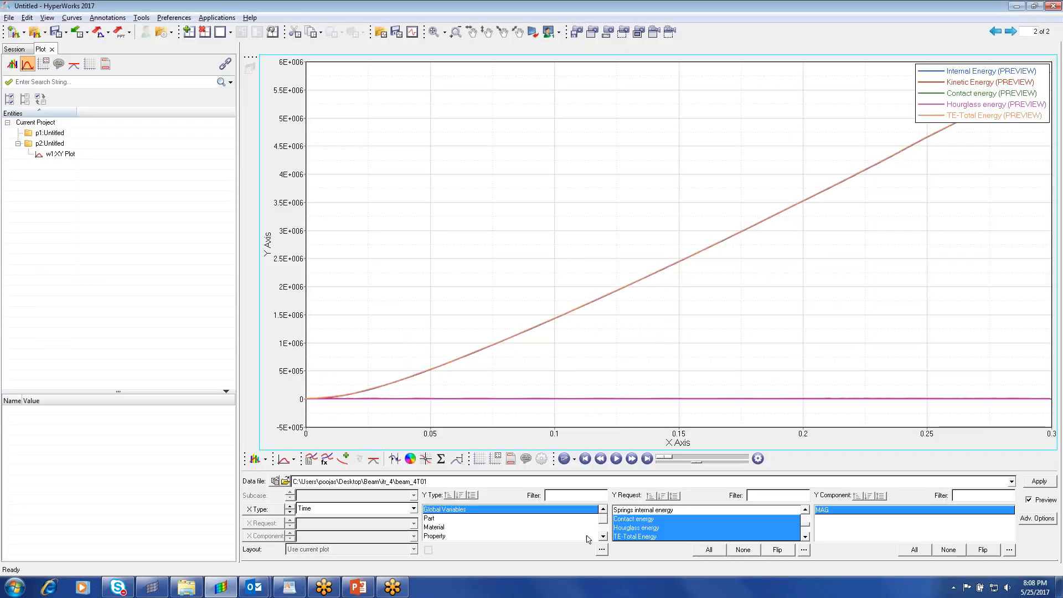
# Turn off the curve preview and check the requests available for the Part, Material, Spring element and Property data types.
pyautogui.moveTo(605, 519); pyautogui.dragTo(1035, 485)
pyautogui.click(1028, 501)
pyautogui.click(432, 519)
pyautogui.click(442, 528)
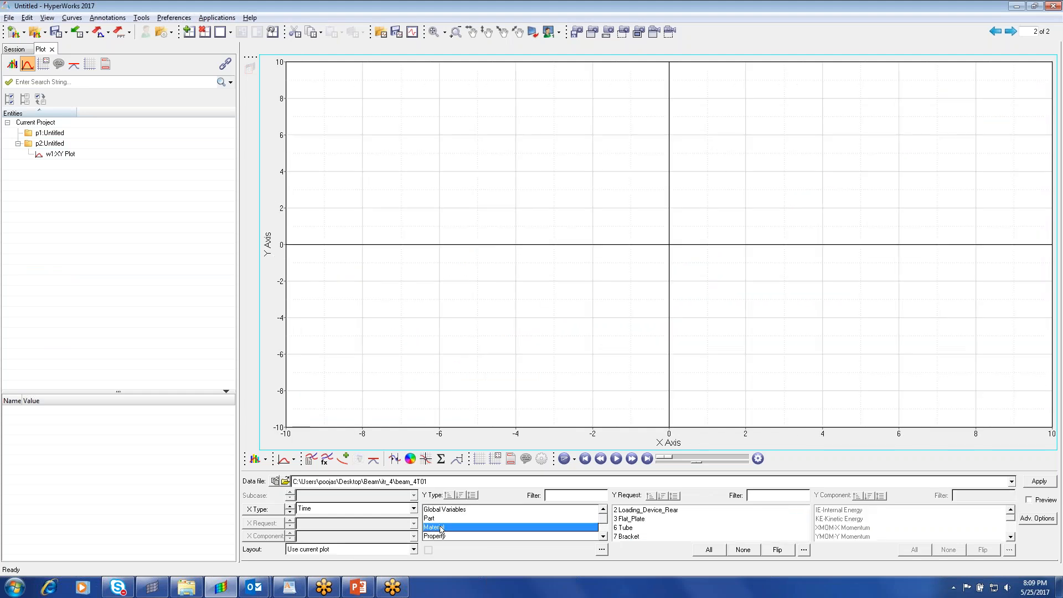
pyautogui.click(604, 536)
pyautogui.click(604, 537)
pyautogui.click(441, 527)
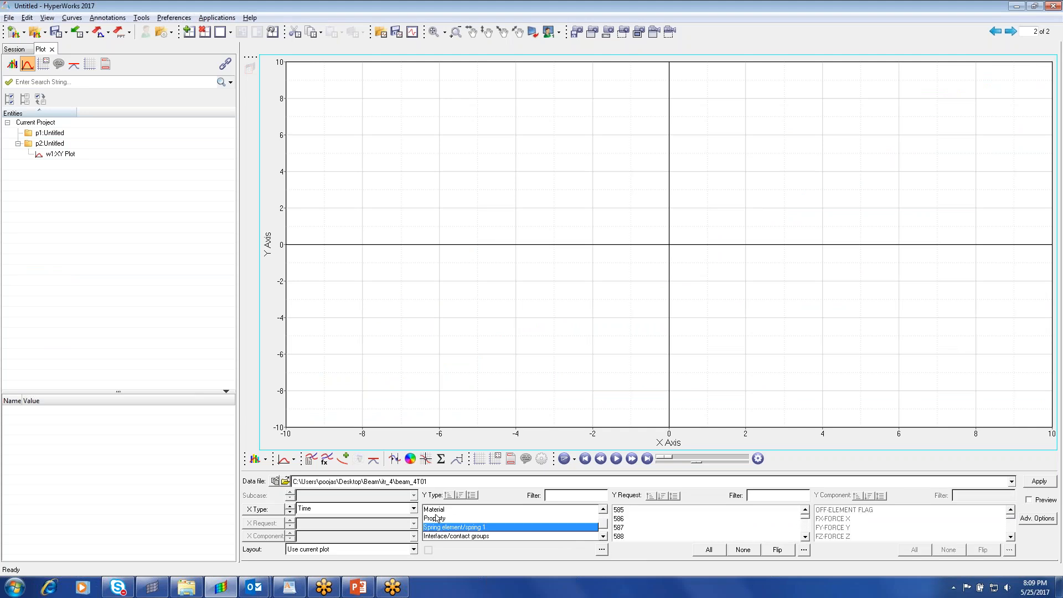
pyautogui.click(437, 518)
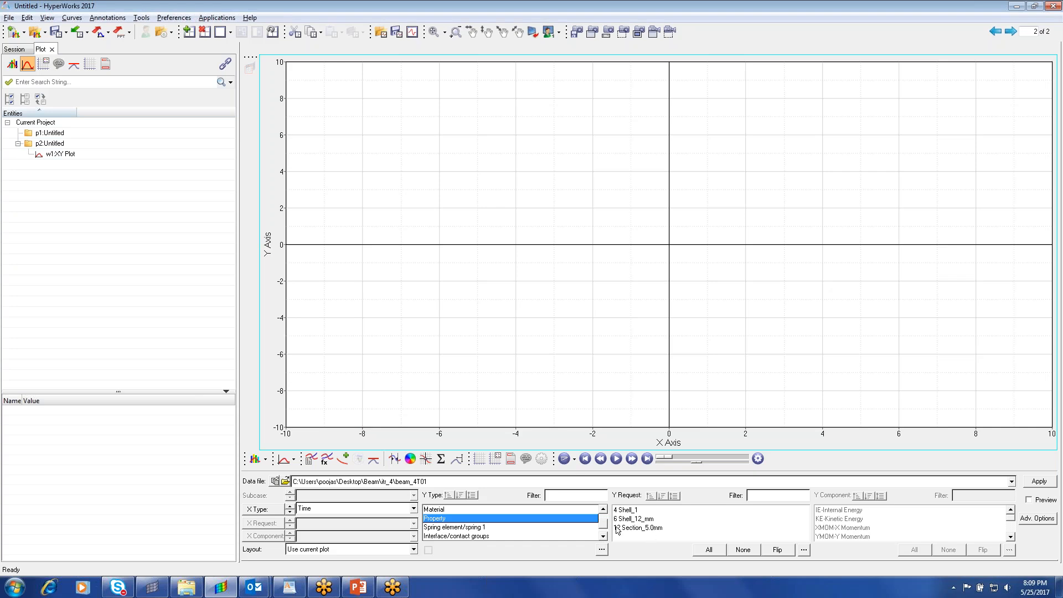
# Preview the FX-FORCE X curve over time for request 585 of the Spring element/spring 1 type.
pyautogui.moveTo(604, 522); pyautogui.dragTo(604, 521)
pyautogui.click(604, 538)
pyautogui.click(464, 520)
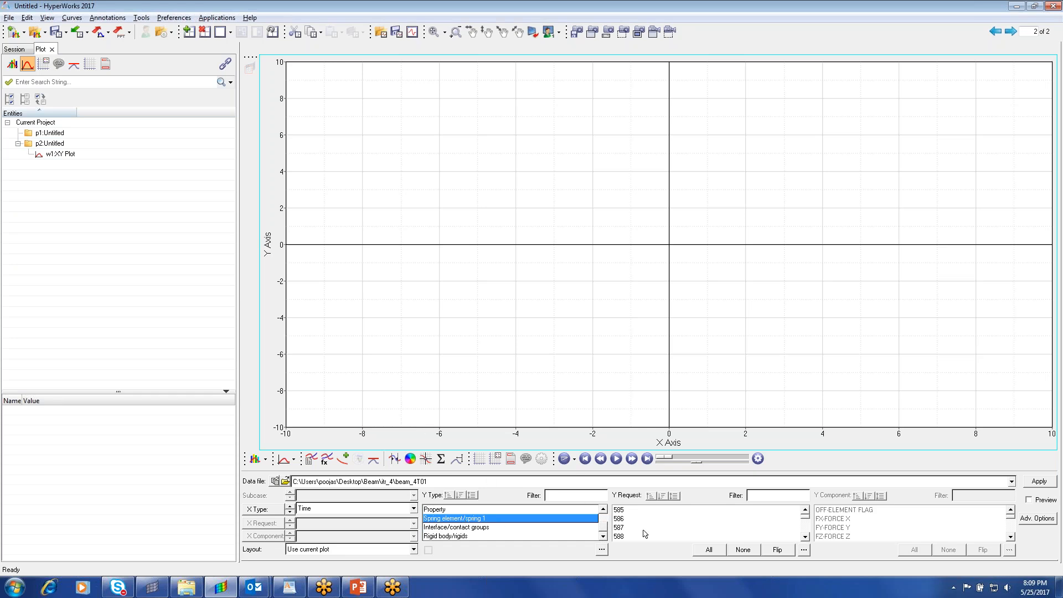
pyautogui.click(624, 510)
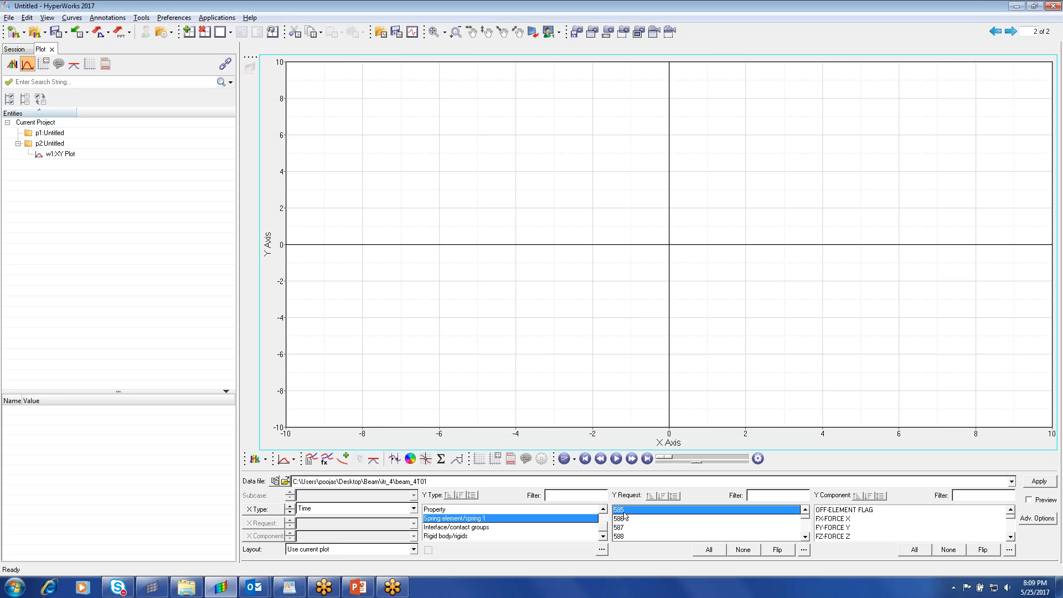
pyautogui.click(838, 521)
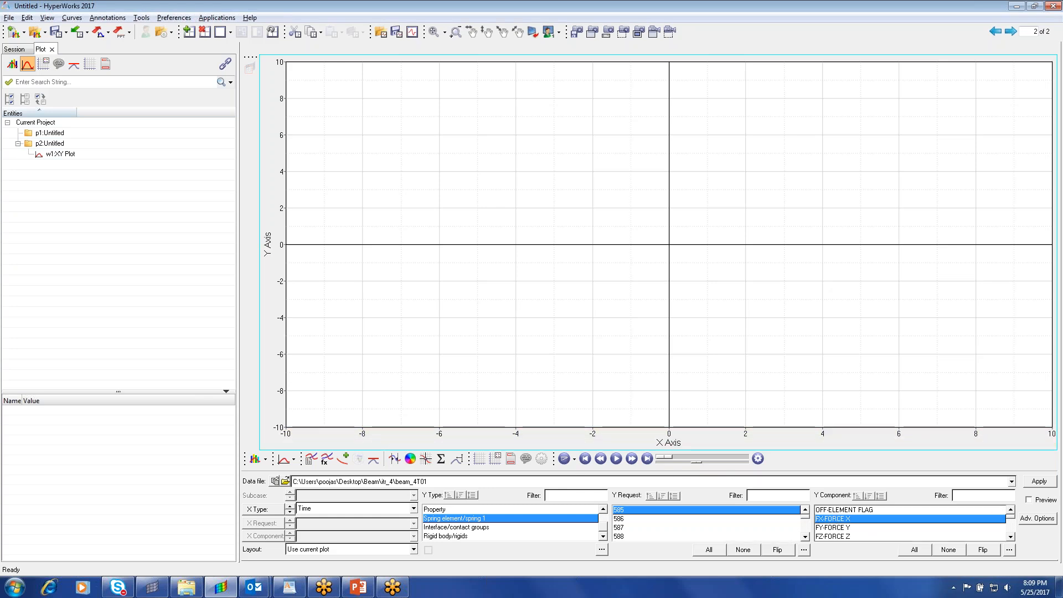
pyautogui.click(1030, 501)
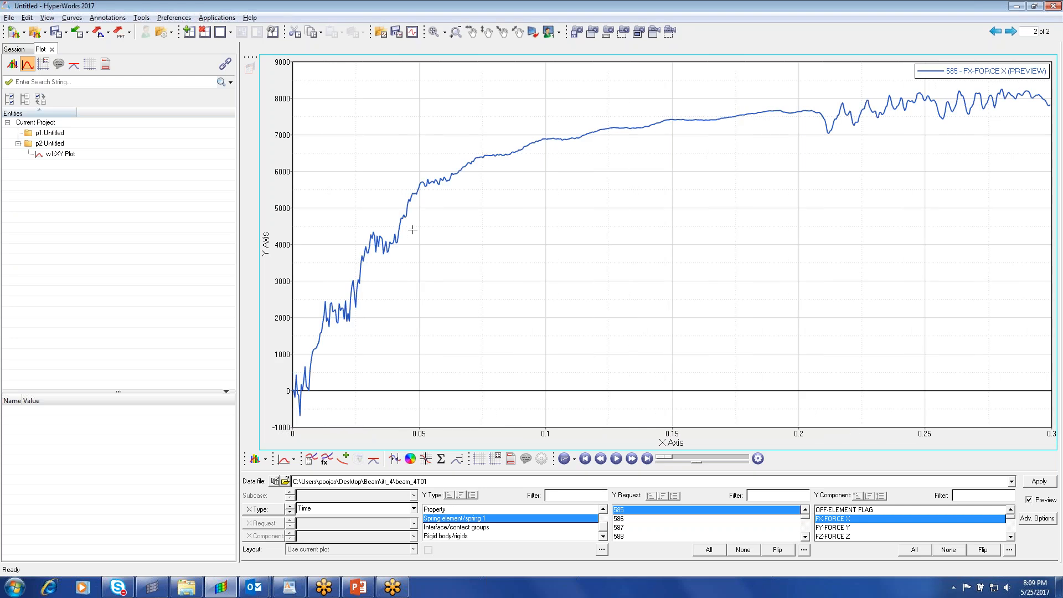
# Examine the remaining result components offered for spring element 585, through to the resultant force, moment, elongation and rotation.
pyautogui.click(624, 519)
pyautogui.click(623, 509)
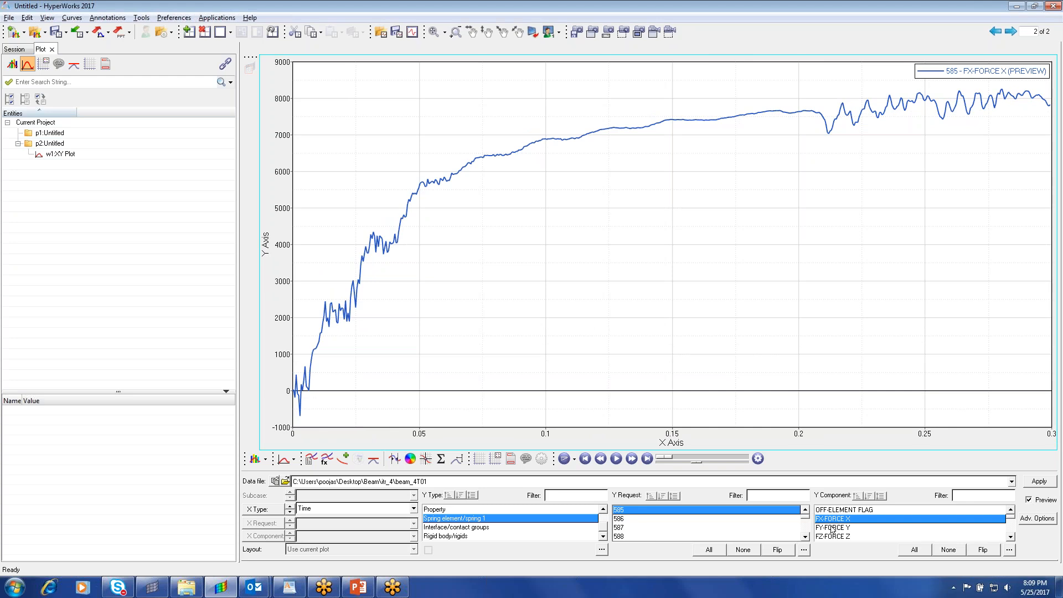
pyautogui.click(1011, 537)
pyautogui.click(1012, 537)
pyautogui.doubleClick(1012, 537)
pyautogui.doubleClick(1011, 538)
pyautogui.click(1012, 538)
pyautogui.doubleClick(1012, 538)
pyautogui.doubleClick(1011, 538)
pyautogui.click(1012, 537)
pyautogui.doubleClick(1011, 538)
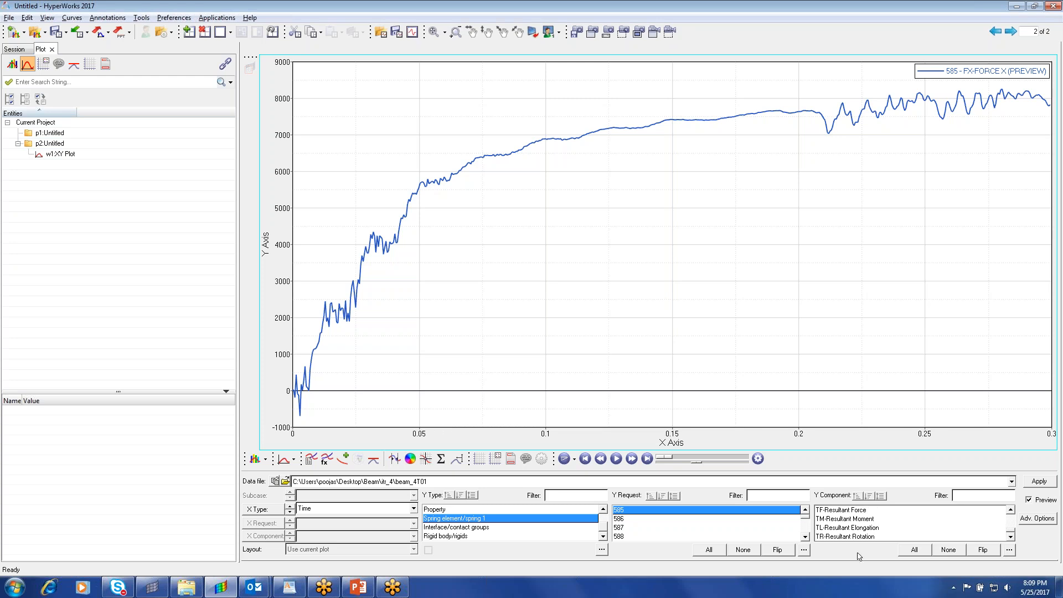
pyautogui.click(1011, 513)
pyautogui.click(1011, 513)
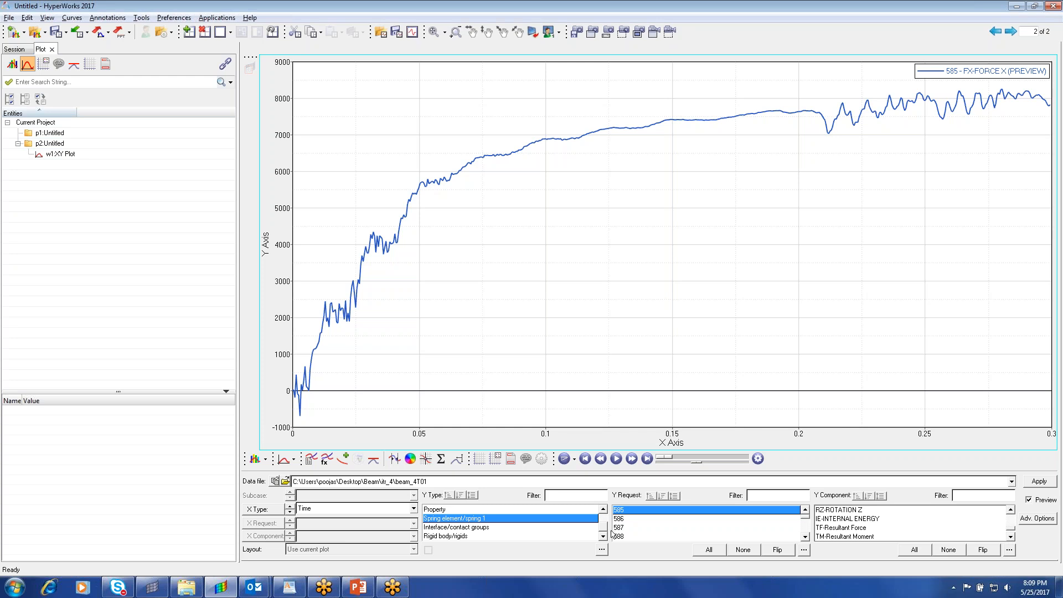
# Check the Interface/contact groups requests and preview FNX-X NORMAL FORCE for 26 CONNECTION_1_E_SPOTWELD.
pyautogui.click(474, 529)
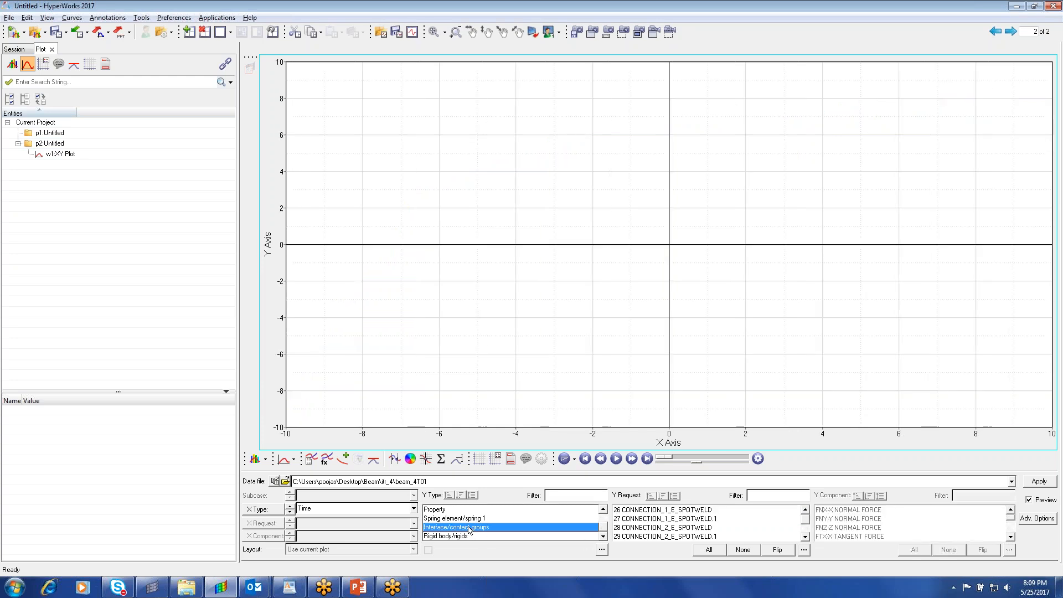
pyautogui.click(654, 510)
pyautogui.click(653, 519)
pyautogui.click(653, 527)
pyautogui.click(656, 537)
pyautogui.click(805, 537)
pyautogui.click(805, 512)
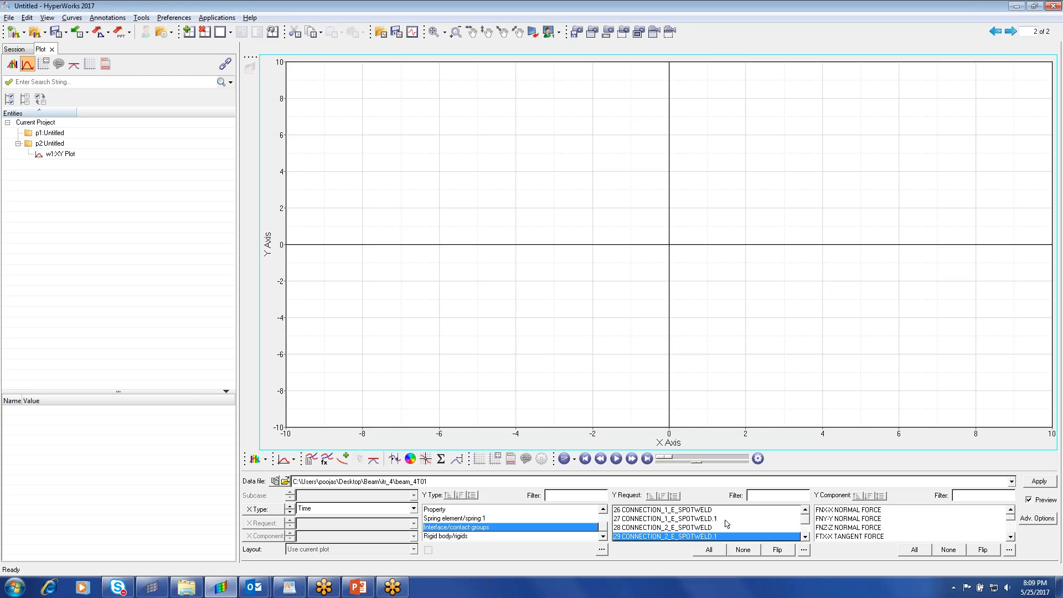
pyautogui.click(707, 520)
pyautogui.click(693, 511)
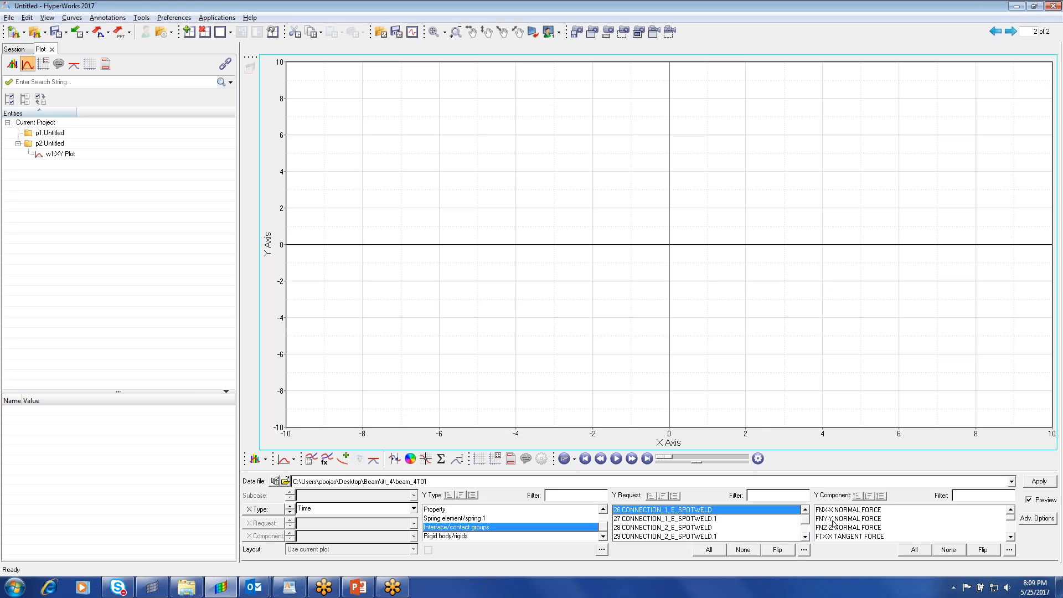
pyautogui.click(831, 512)
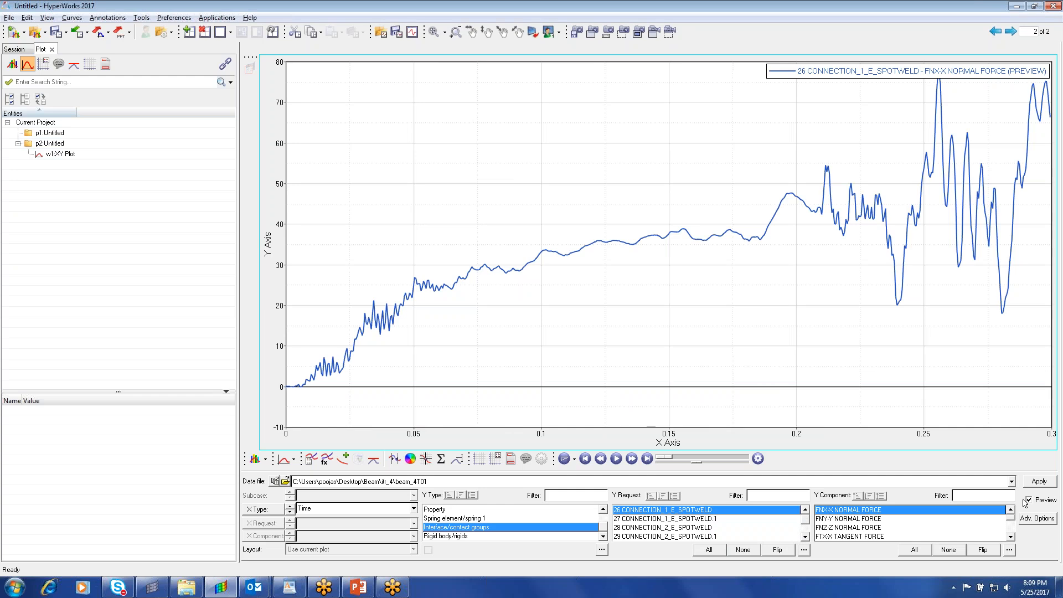
# Look through the remaining force components of the spotweld contact, down to the total and resultant forces.
pyautogui.click(1011, 537)
pyautogui.click(1010, 536)
pyautogui.click(1011, 537)
pyautogui.click(1012, 537)
pyautogui.click(1011, 537)
pyautogui.click(1011, 537)
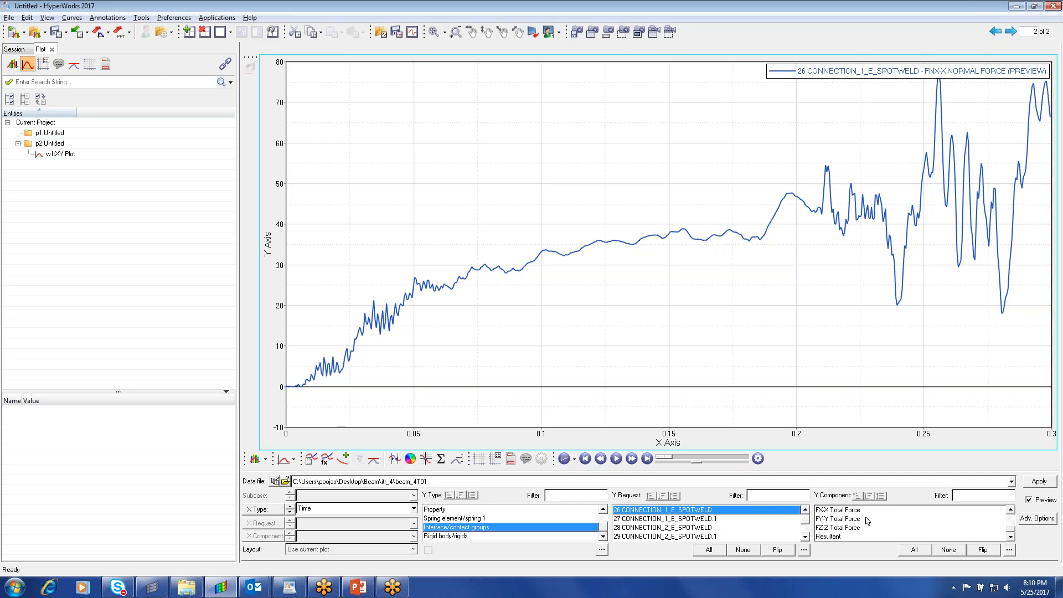
# Preview FX-X FORCE for rigid body 15623 and look through its remaining components.
pyautogui.click(442, 536)
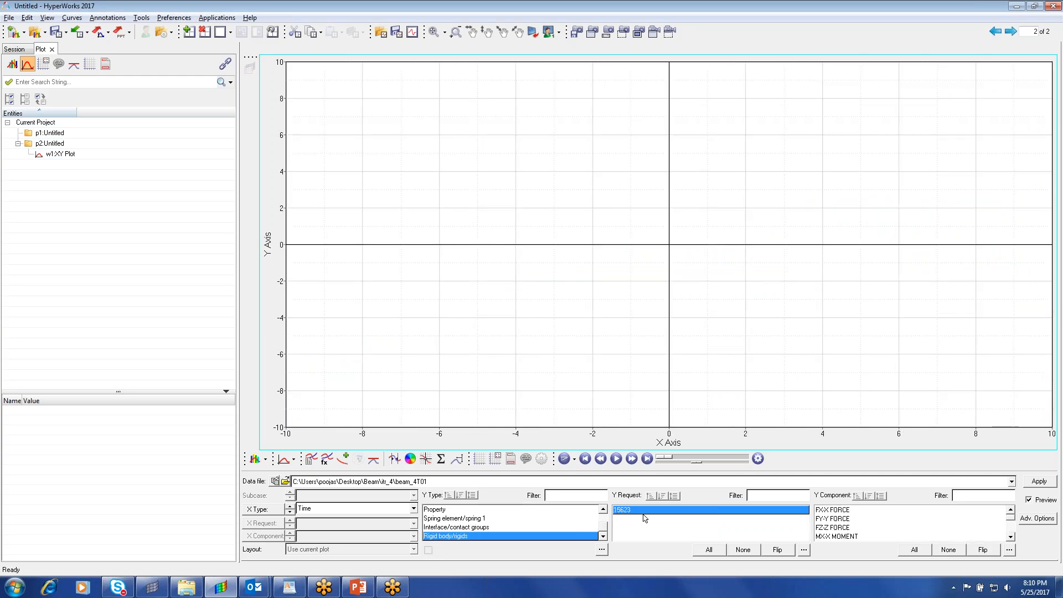
pyautogui.click(834, 509)
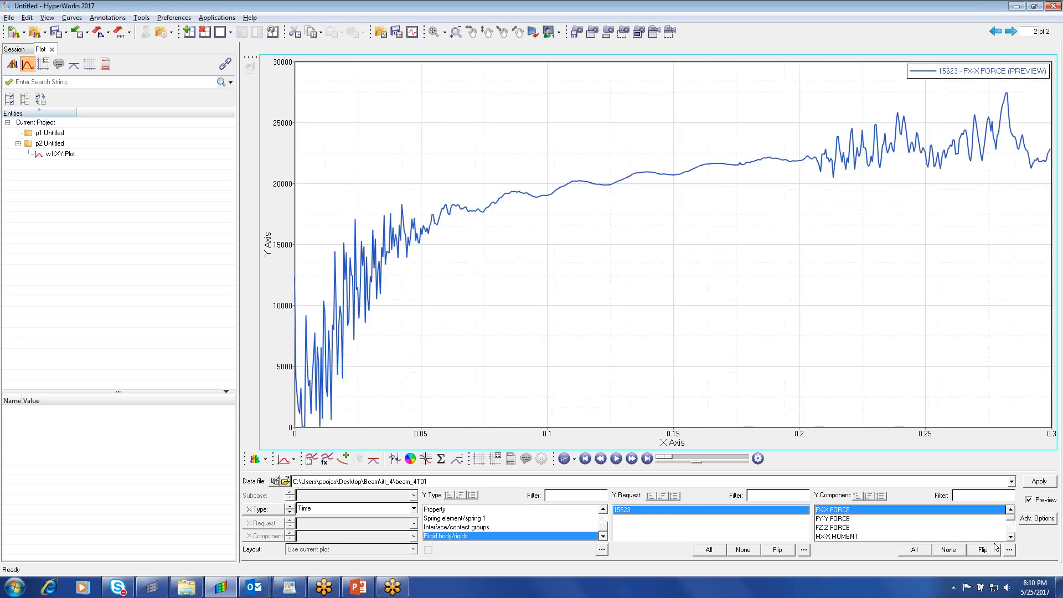
pyautogui.click(1011, 538)
pyautogui.click(1011, 539)
pyautogui.click(1011, 539)
pyautogui.click(1011, 538)
pyautogui.click(1011, 539)
pyautogui.click(1011, 538)
pyautogui.click(1010, 538)
pyautogui.click(1011, 538)
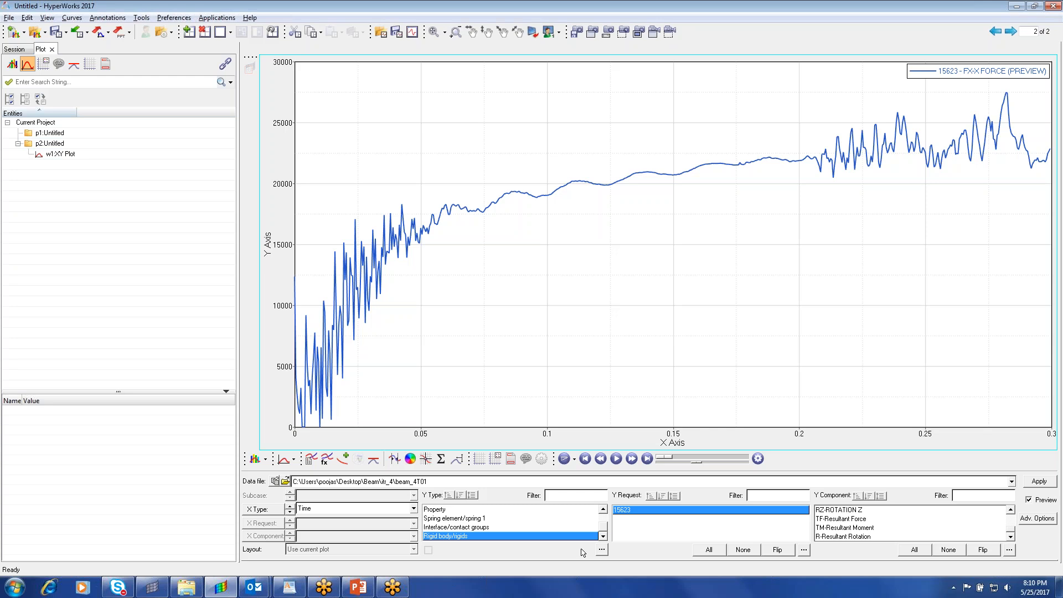
# Look over the available data types again, and review the Step4 contour results on slide 5 in PowerPoint.
pyautogui.moveTo(607, 530)
pyautogui.mouseDown()
pyautogui.moveTo(607, 519)
pyautogui.moveTo(608, 529)
pyautogui.mouseUp()
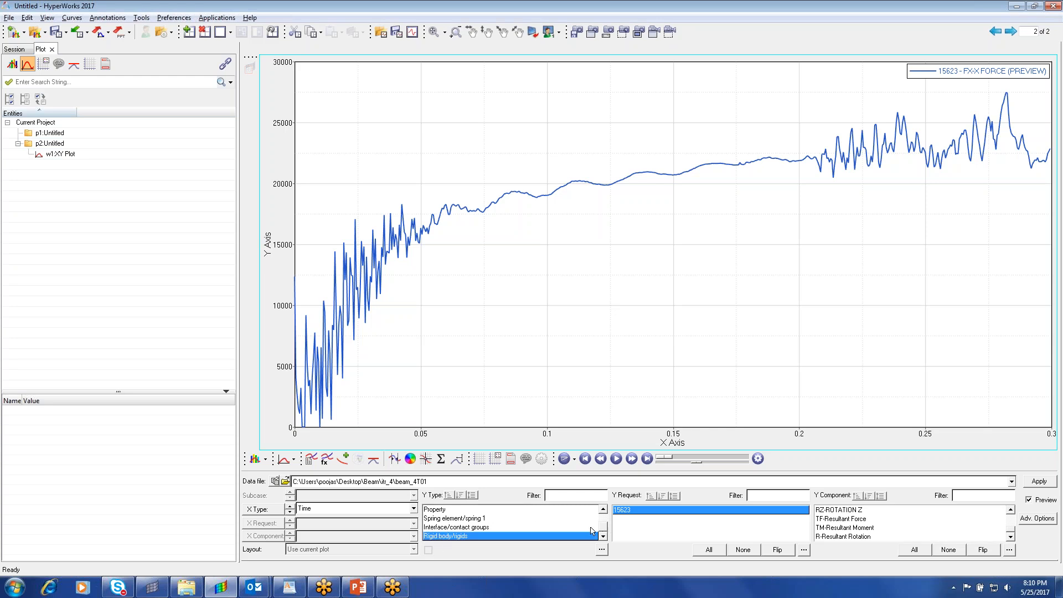
pyautogui.moveTo(608, 530); pyautogui.dragTo(605, 519)
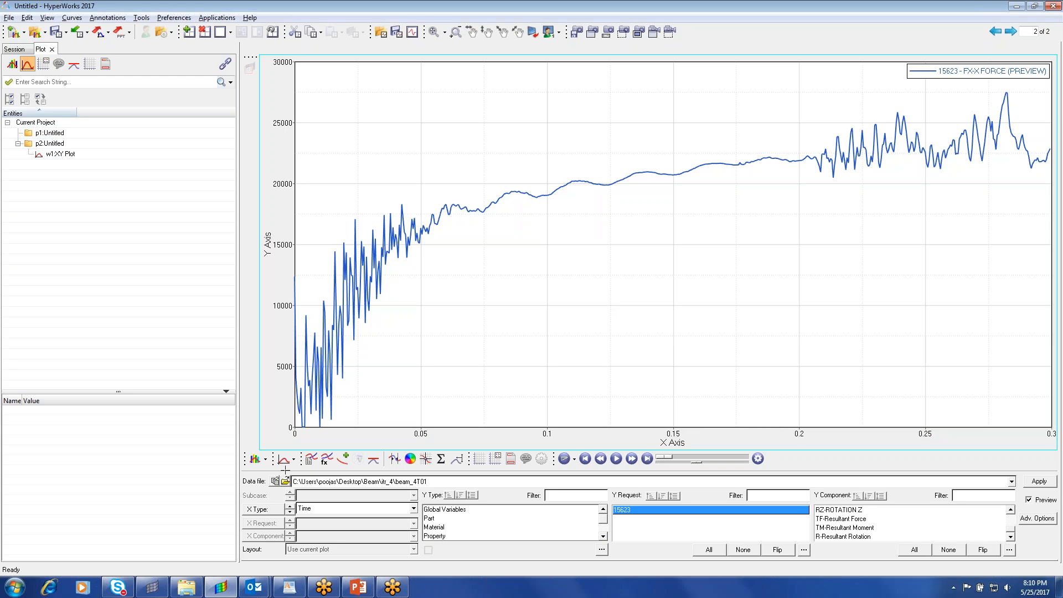
pyautogui.click(604, 539)
pyautogui.click(604, 539)
pyautogui.scroll(3, 587, 521)
pyautogui.moveTo(358, 595)
pyautogui.click(358, 589)
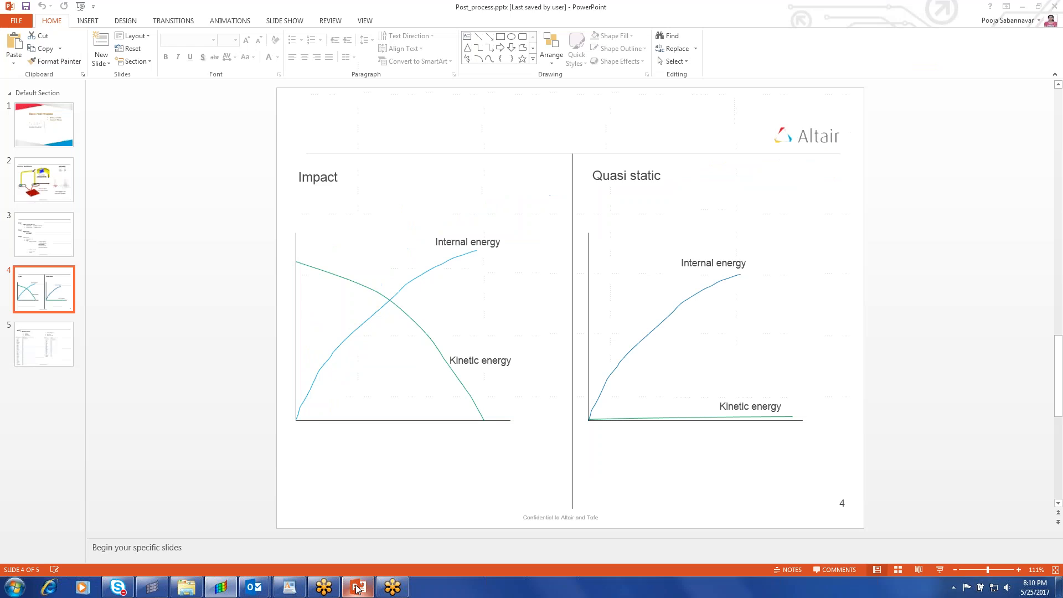
pyautogui.click(45, 344)
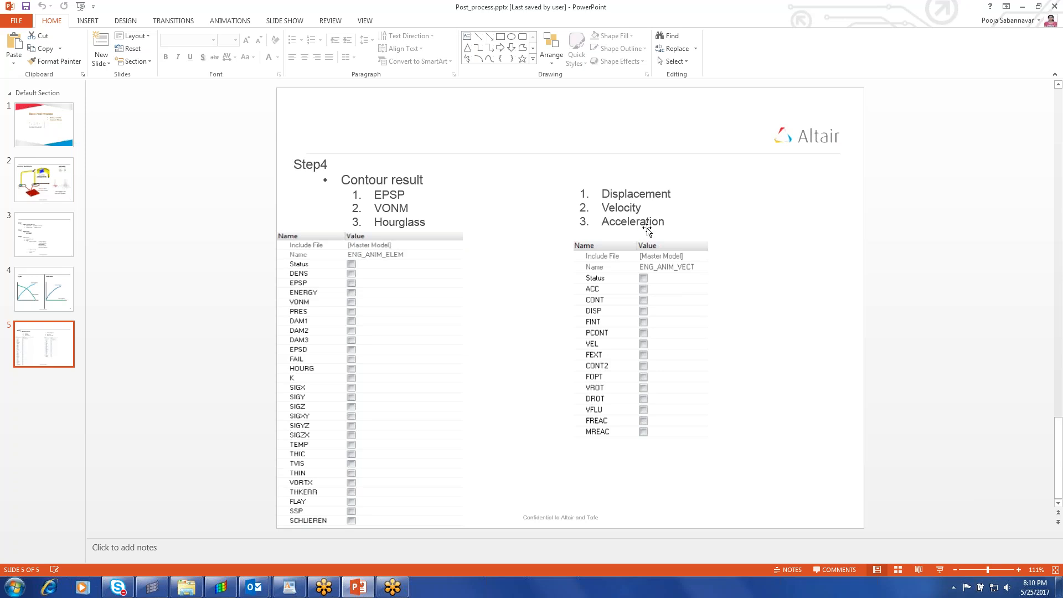
# Return to the beam_4 contour page in HyperWorks, check the available result types and set the type to Von Mises (s).
pyautogui.hotkey('alt', 'Tab')
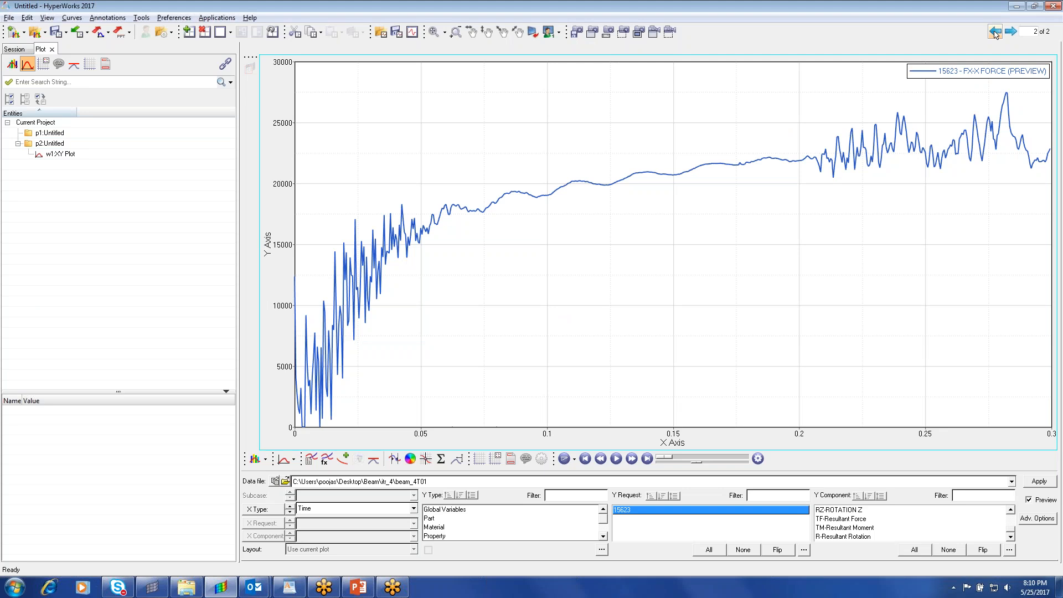
pyautogui.click(995, 32)
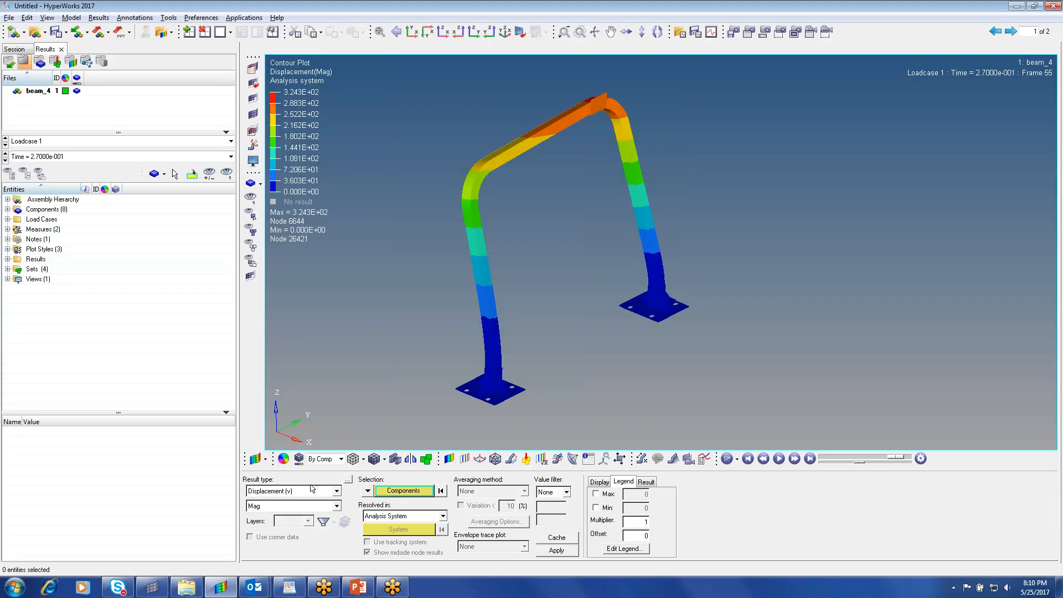
pyautogui.click(338, 492)
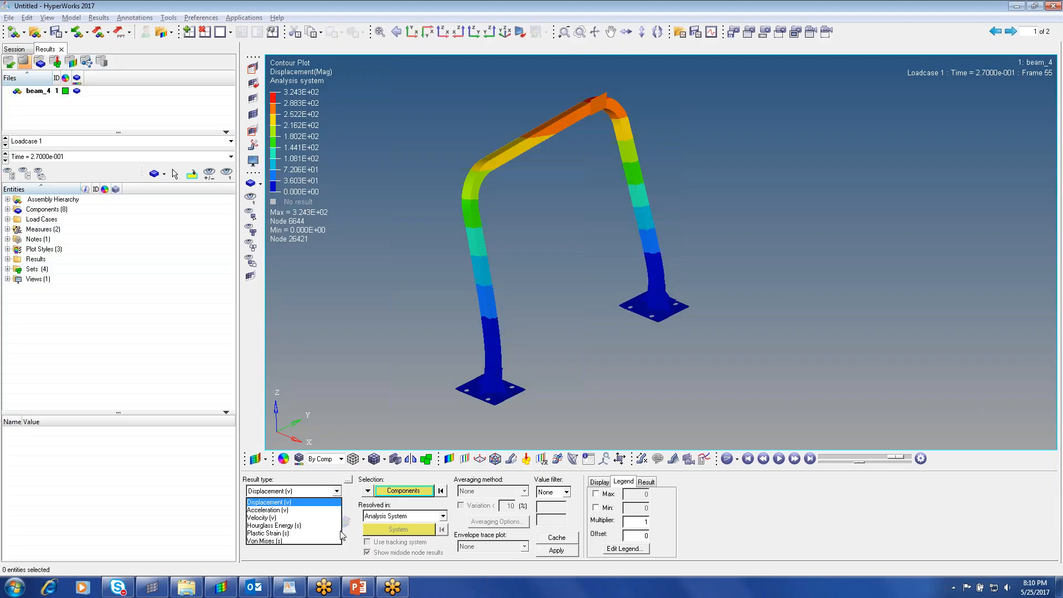
pyautogui.click(269, 503)
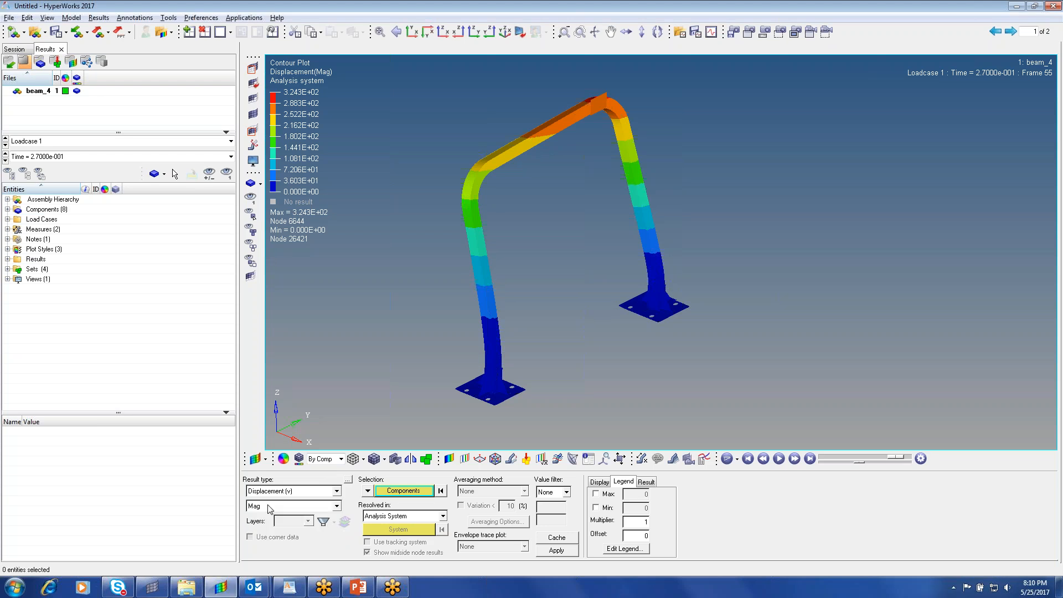
pyautogui.click(337, 491)
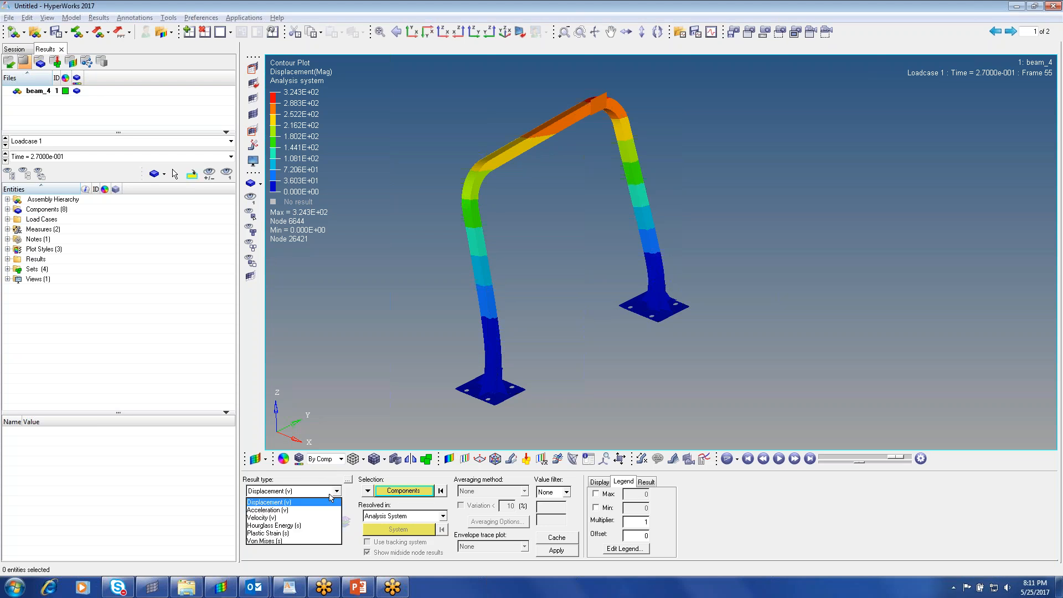
pyautogui.click(280, 510)
pyautogui.click(330, 494)
pyautogui.scroll(-2, 286, 543)
pyautogui.click(275, 537)
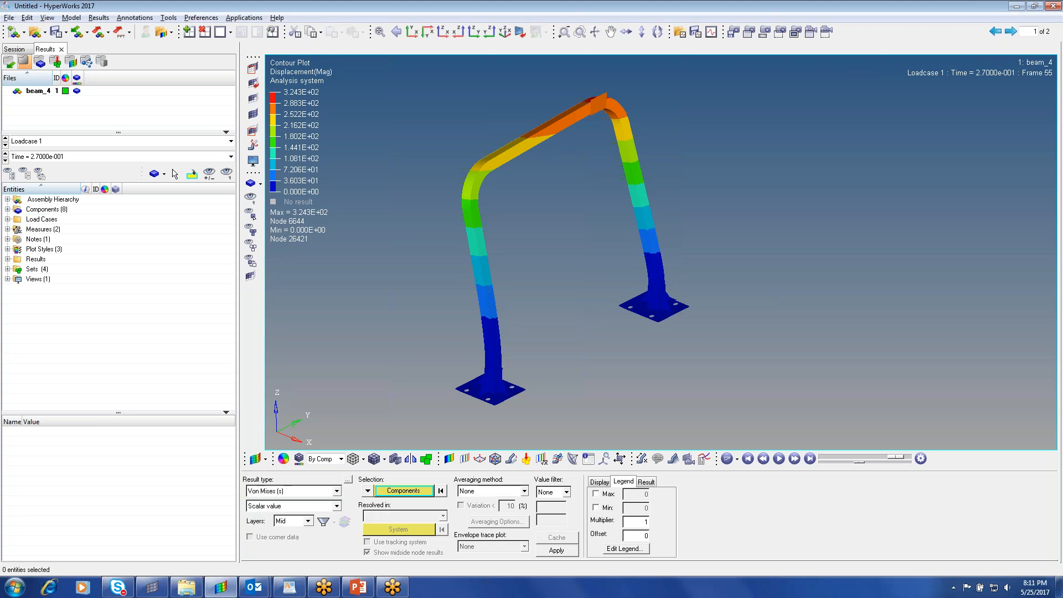
# Change the contour selection type to Elements and select all displayed elements.
pyautogui.click(389, 492)
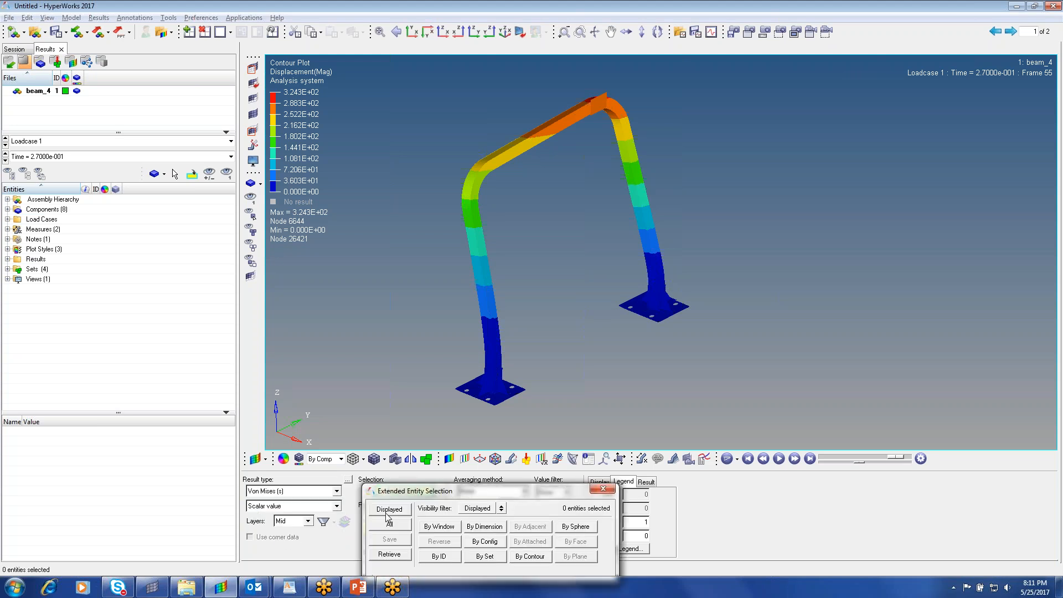
pyautogui.click(384, 511)
pyautogui.click(368, 490)
pyautogui.click(393, 504)
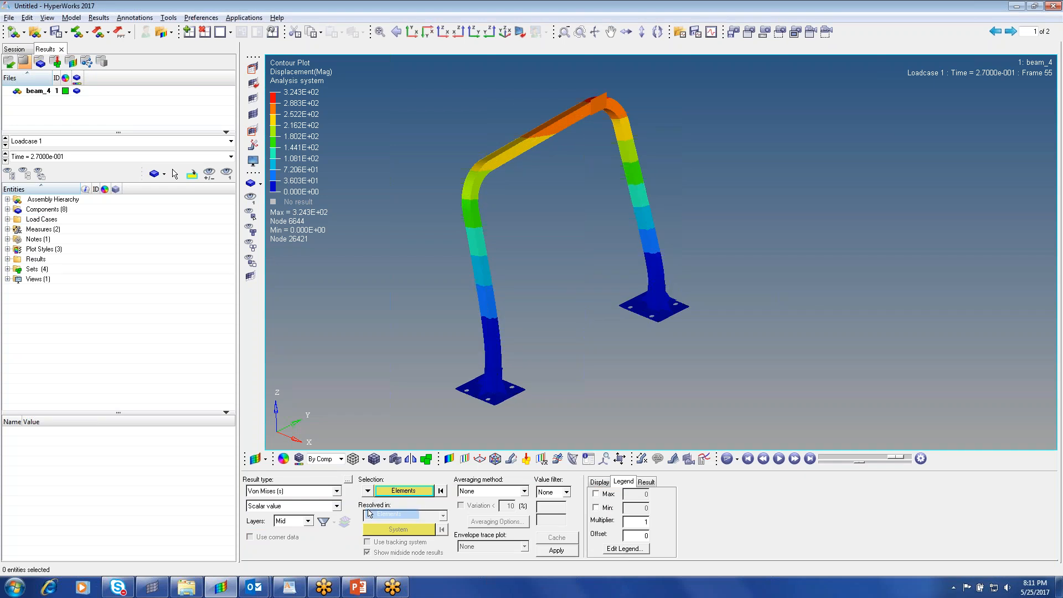
pyautogui.click(388, 492)
pyautogui.click(387, 509)
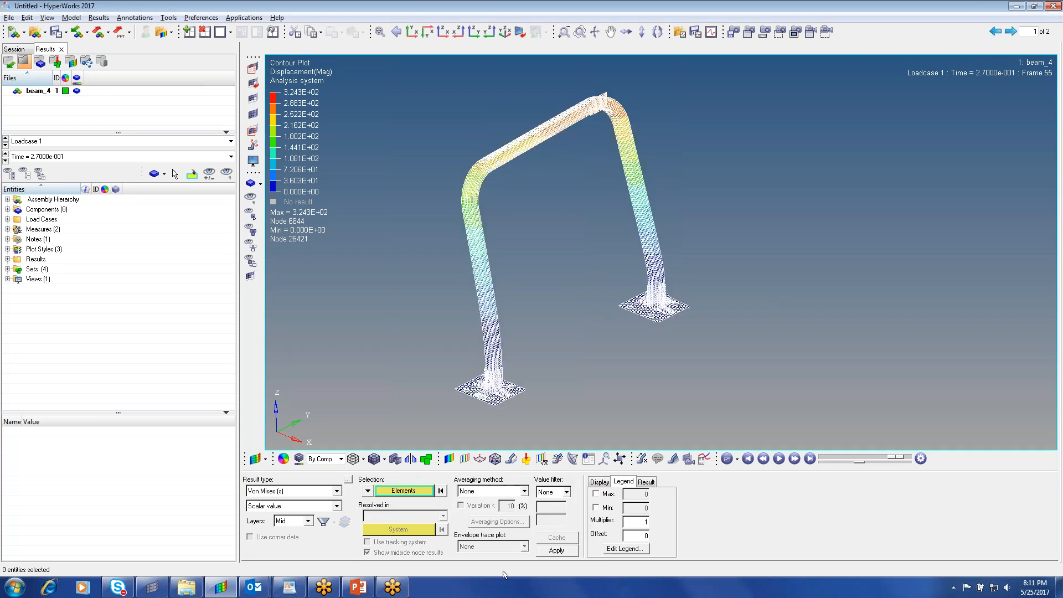
# Set the averaging method to Simple, apply the Von Mises contour and view the beam from another angle.
pyautogui.click(524, 491)
pyautogui.click(479, 511)
pyautogui.click(555, 552)
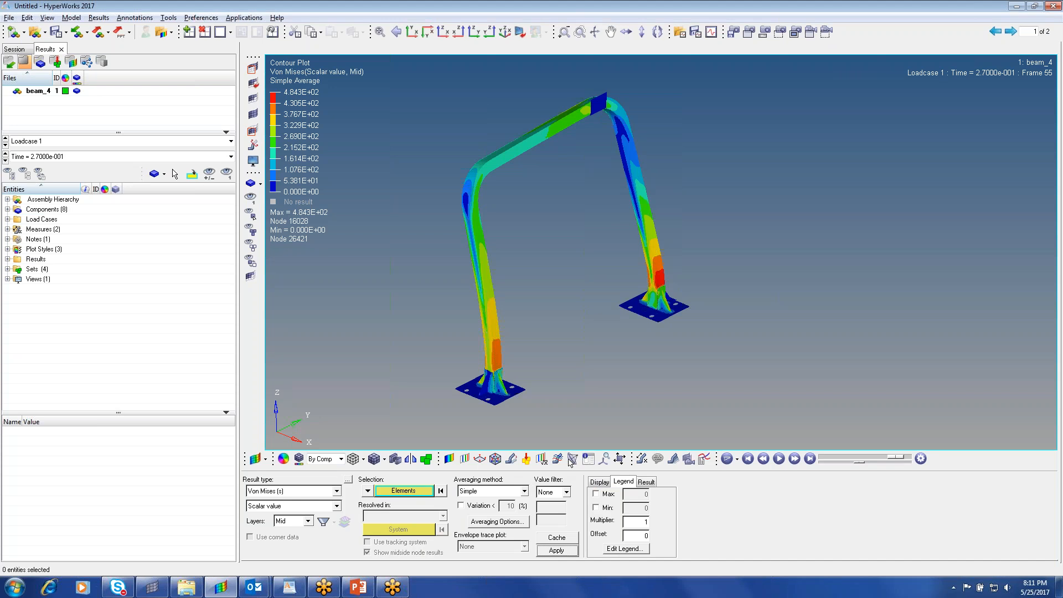
pyautogui.moveTo(524, 285); pyautogui.dragTo(530, 368)
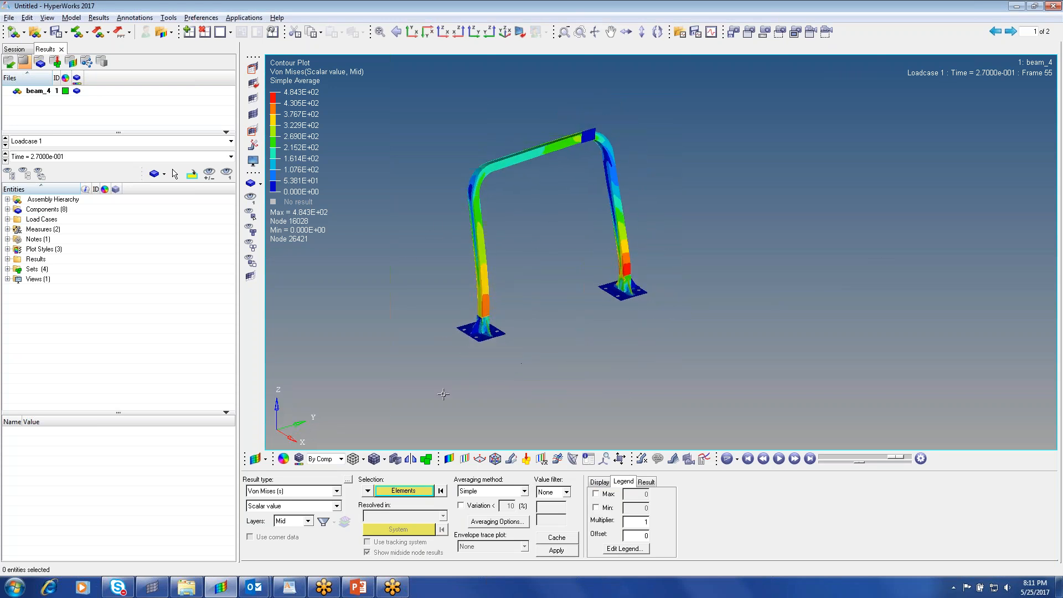
# Open the Von Mises contour's legend settings, try the Dynamic scale type and return it to Fixed scale.
pyautogui.click(616, 551)
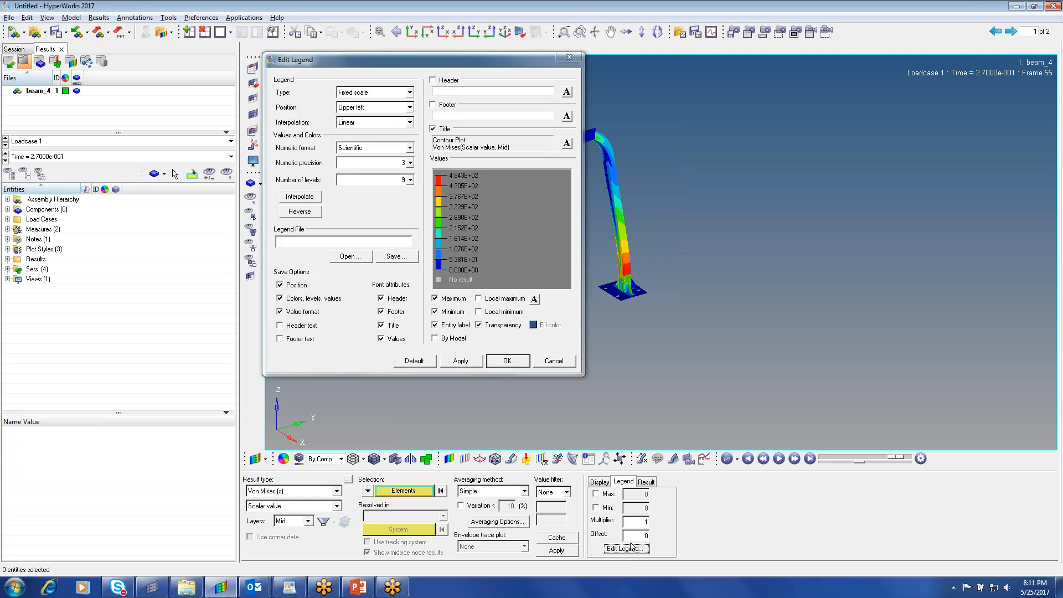
pyautogui.moveTo(436, 63); pyautogui.dragTo(457, 72)
pyautogui.click(431, 101)
pyautogui.click(389, 120)
pyautogui.click(432, 101)
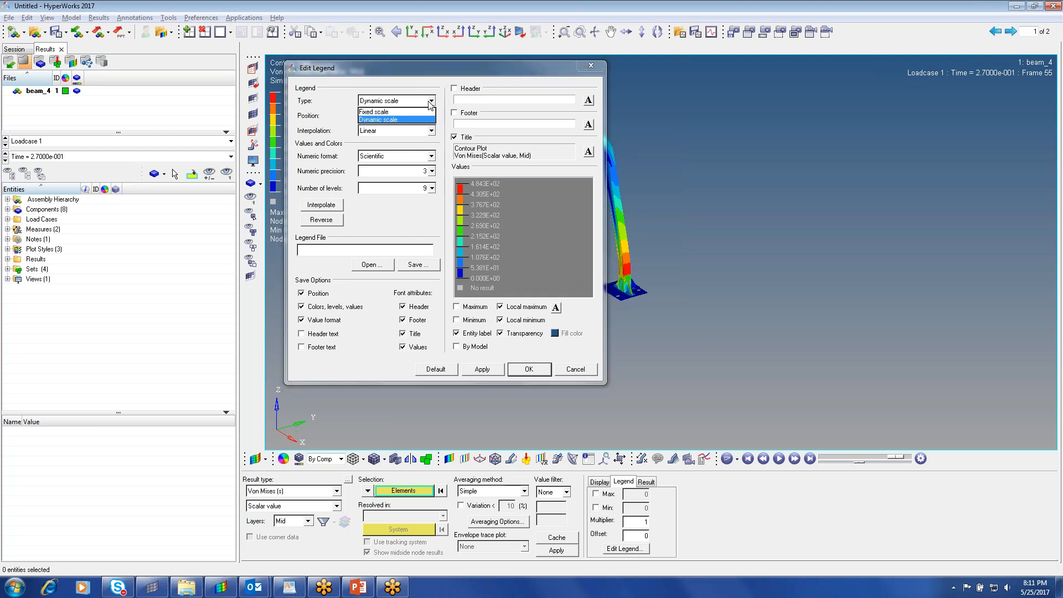
pyautogui.click(376, 111)
pyautogui.moveTo(510, 67); pyautogui.dragTo(586, 70)
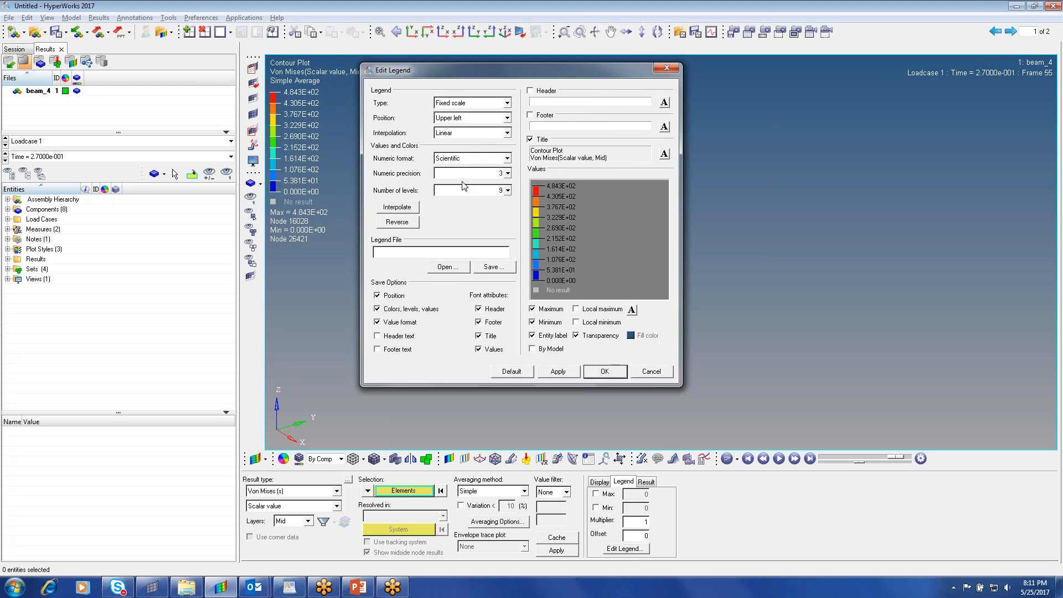
# Try the Engineering and Fixed numeric formats for the legend, restore Scientific and accept the legend settings.
pyautogui.click(507, 159)
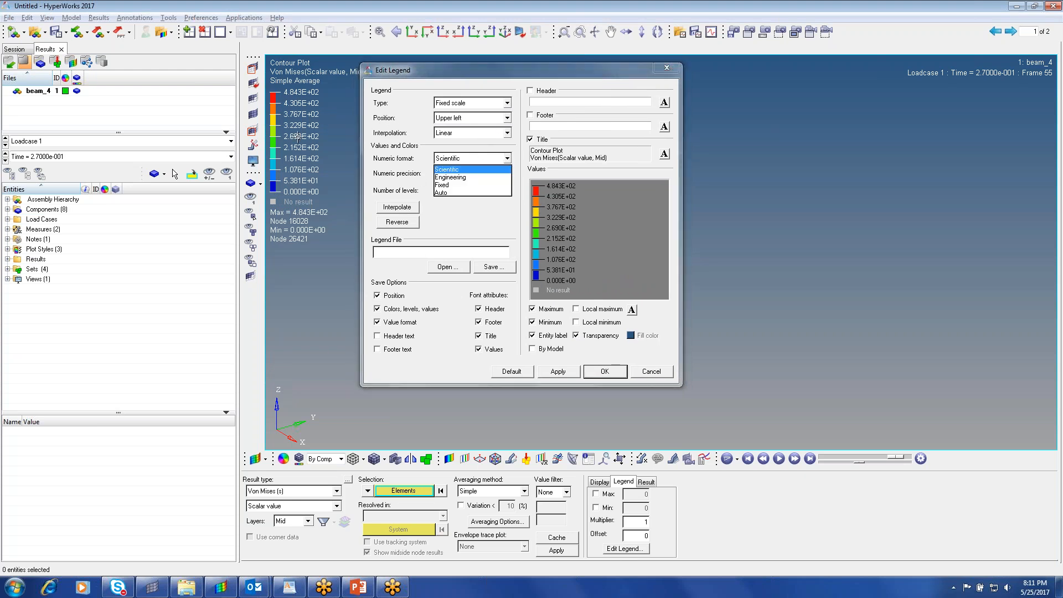
pyautogui.click(460, 179)
pyautogui.click(507, 158)
pyautogui.click(446, 185)
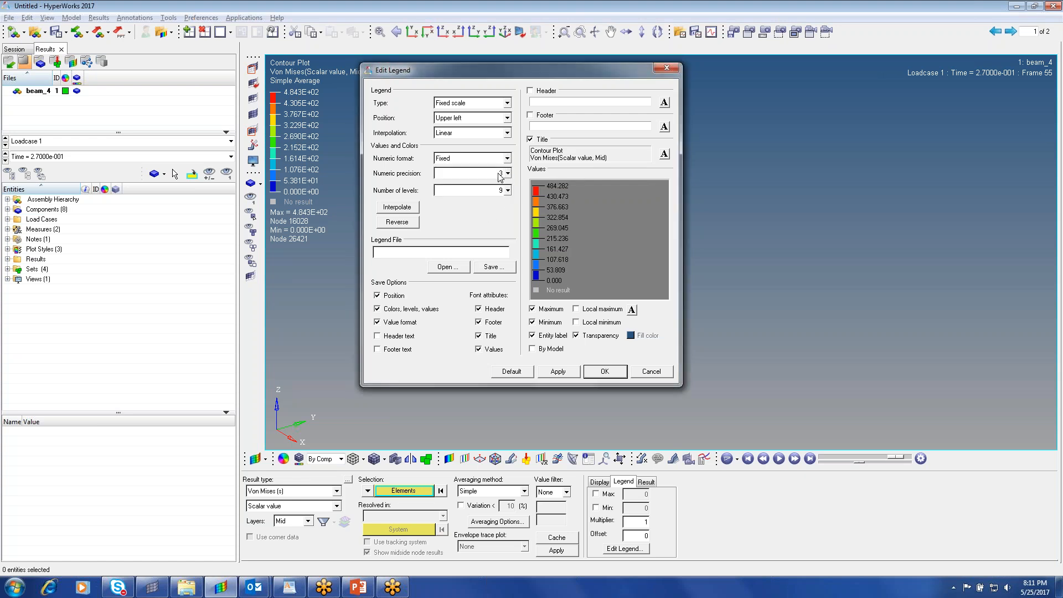
pyautogui.click(507, 159)
pyautogui.click(449, 169)
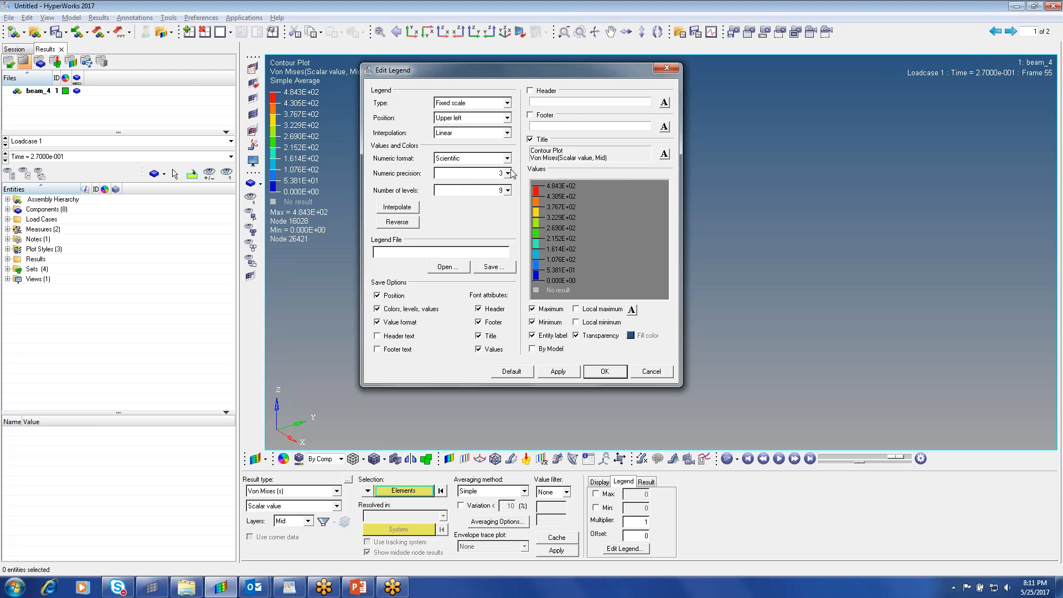
pyautogui.click(604, 372)
# Create a Y Axis section cut with a clipping plane based at a node midway along the beam's upper horizontal span.
pyautogui.moveTo(489, 233); pyautogui.dragTo(583, 150)
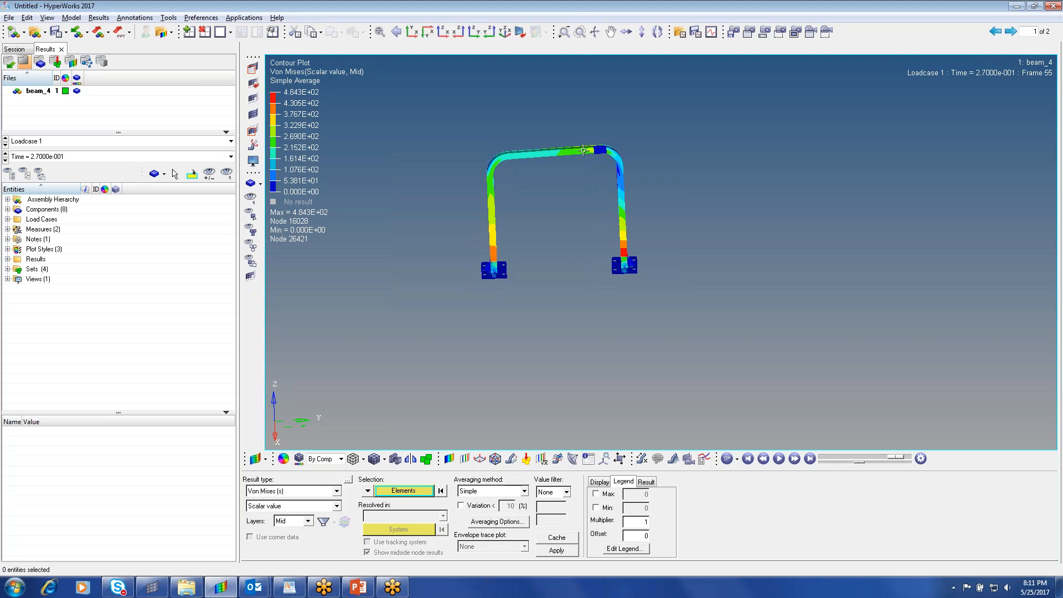
pyautogui.click(254, 147)
pyautogui.moveTo(533, 362); pyautogui.dragTo(519, 346)
pyautogui.scroll(5, 559, 166)
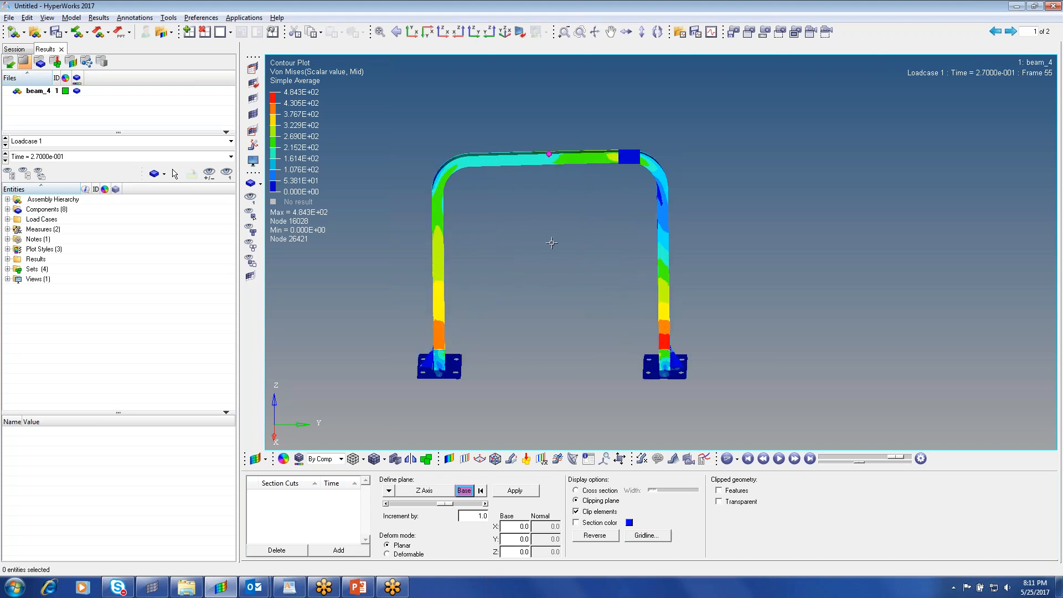
pyautogui.click(390, 491)
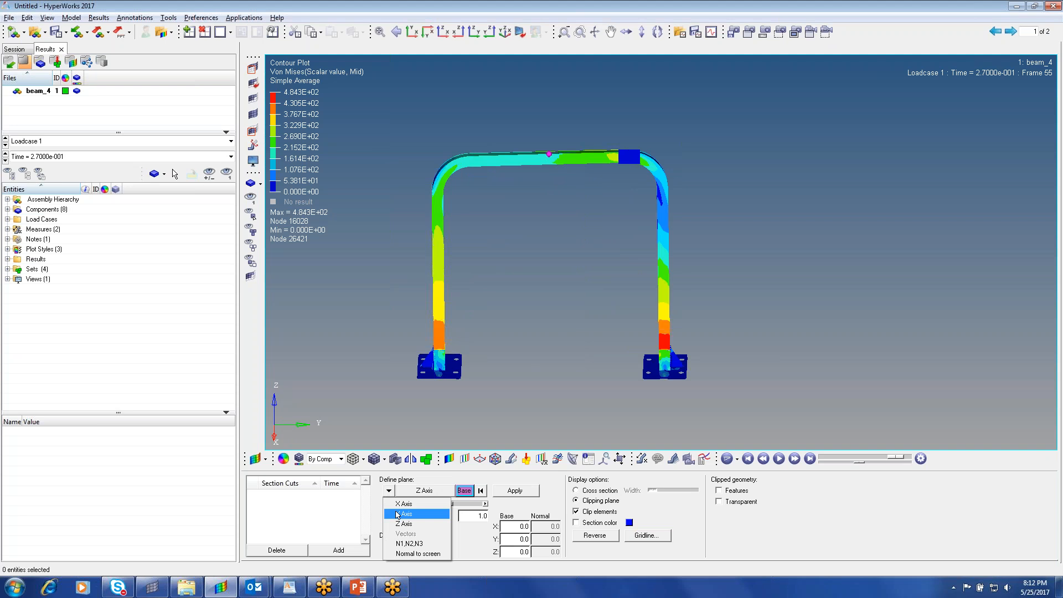
pyautogui.click(399, 514)
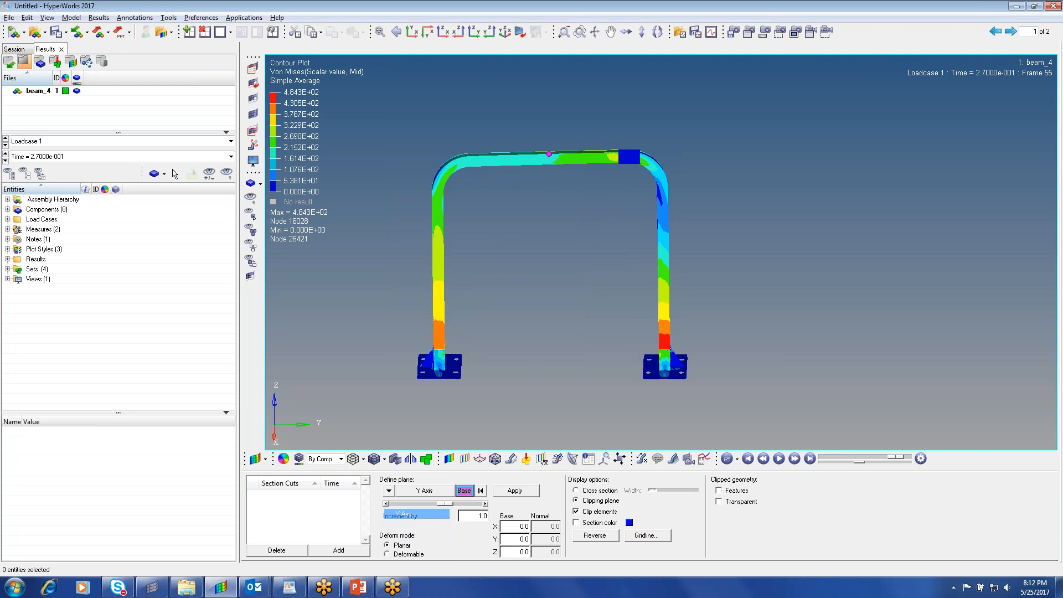
pyautogui.click(514, 493)
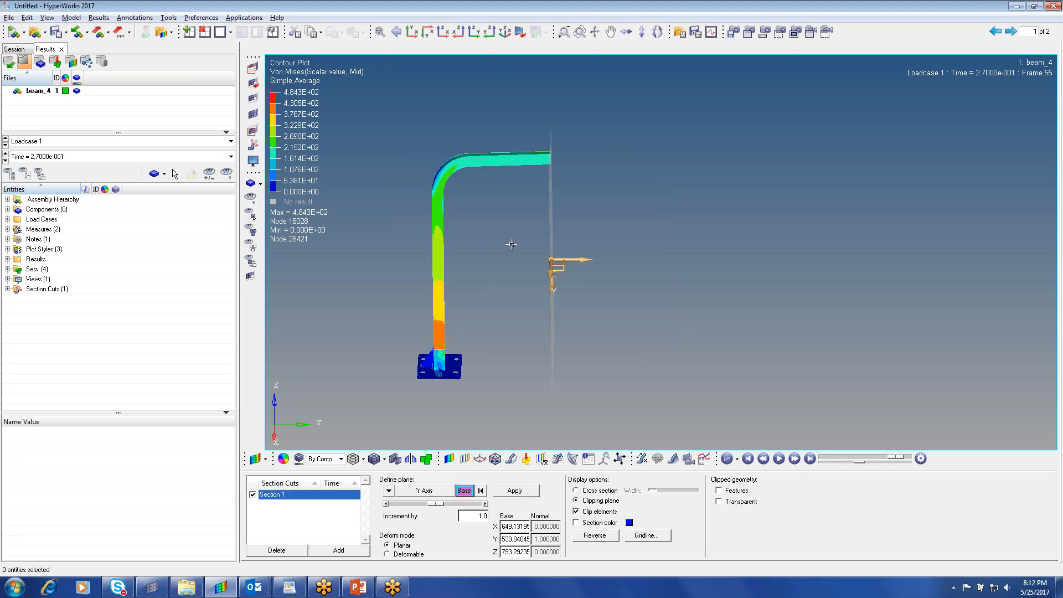
pyautogui.moveTo(537, 280); pyautogui.dragTo(516, 256)
pyautogui.scroll(-2, 518, 202)
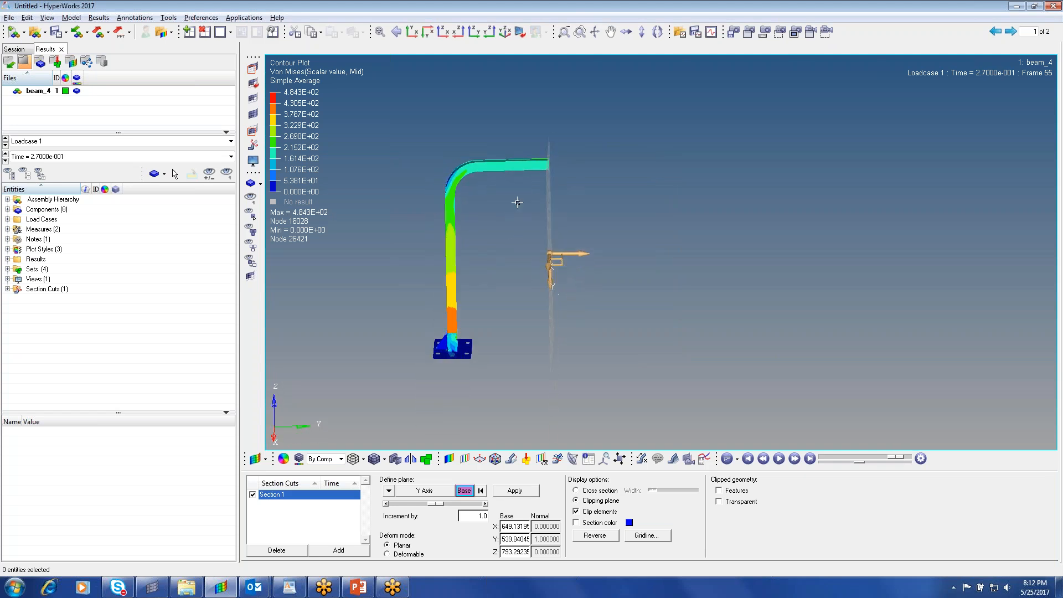
# Add a second section cut along the Z Axis based on the remaining vertical leg, and move its plane above the beam.
pyautogui.click(334, 553)
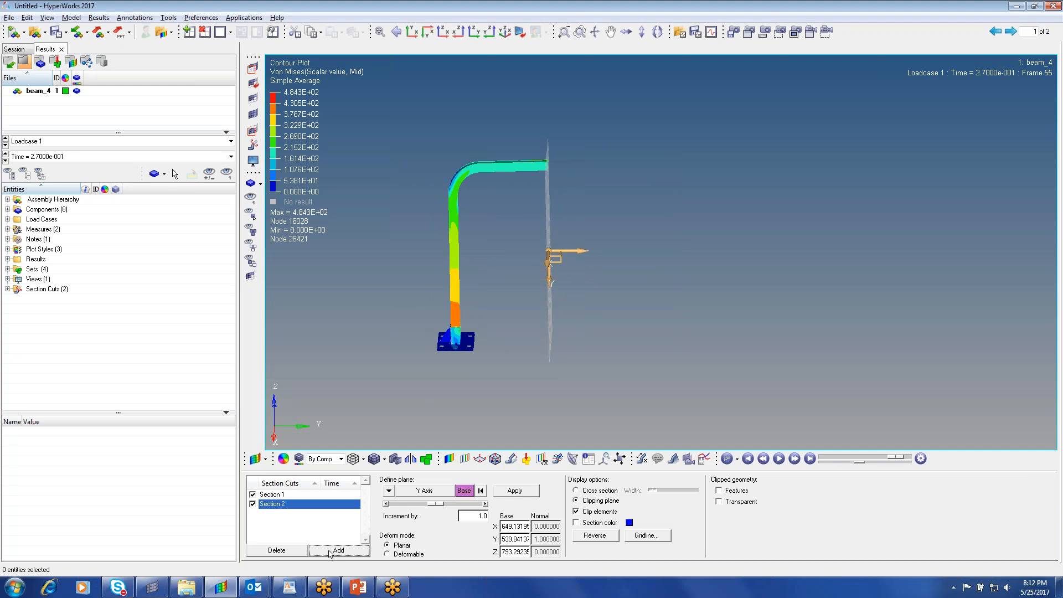
pyautogui.click(389, 491)
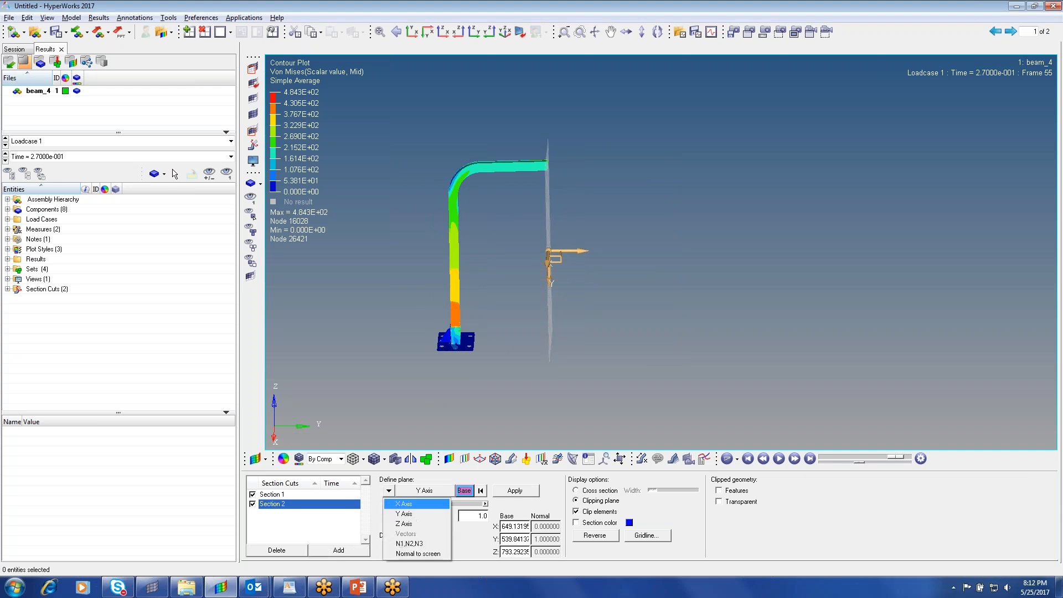
pyautogui.click(412, 521)
pyautogui.click(454, 255)
pyautogui.click(515, 491)
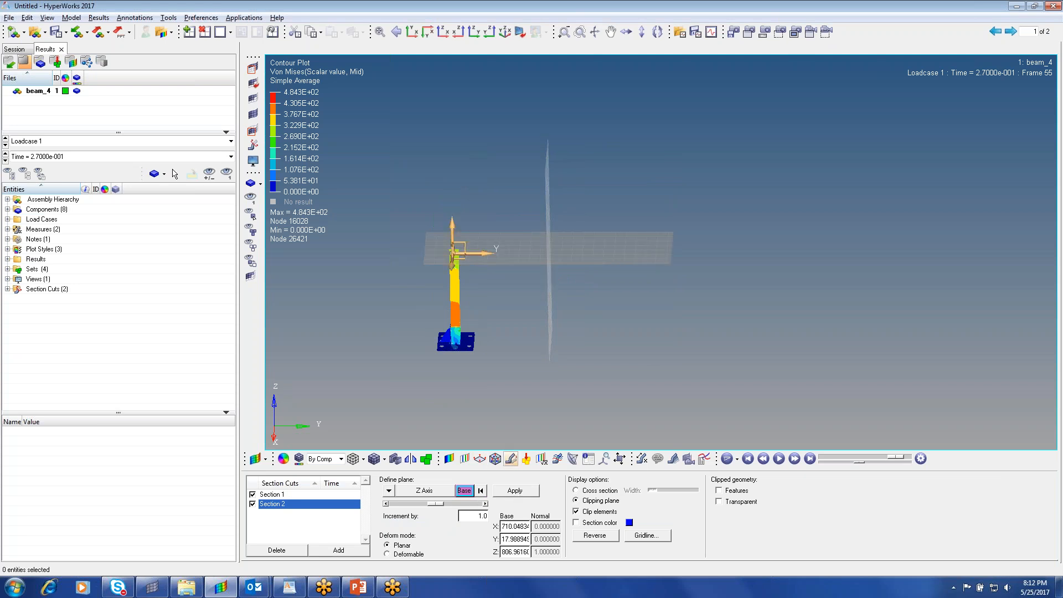
pyautogui.moveTo(453, 254); pyautogui.dragTo(447, 121)
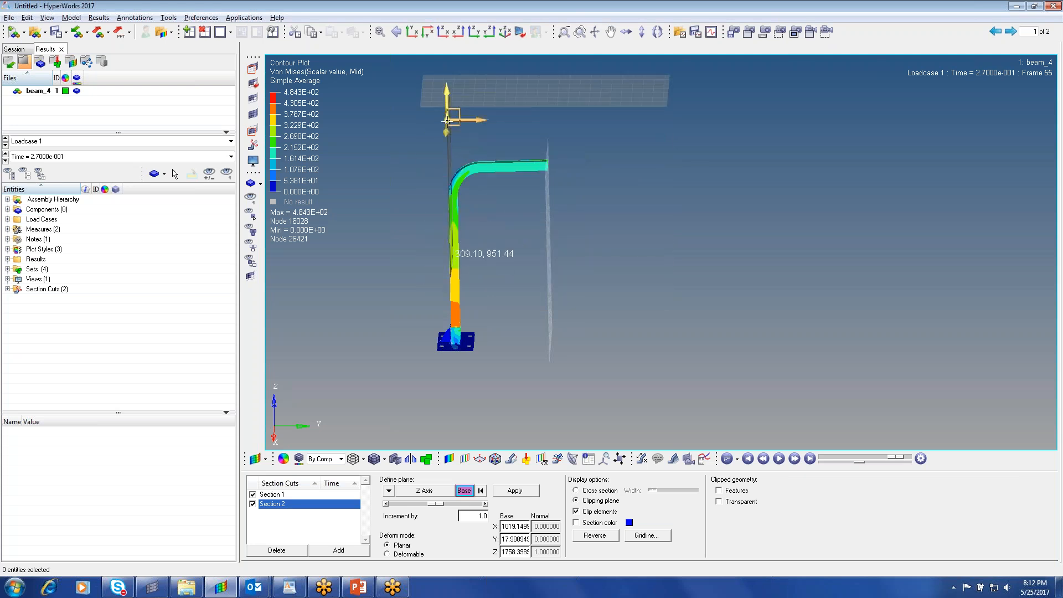
pyautogui.moveTo(399, 194); pyautogui.dragTo(573, 231)
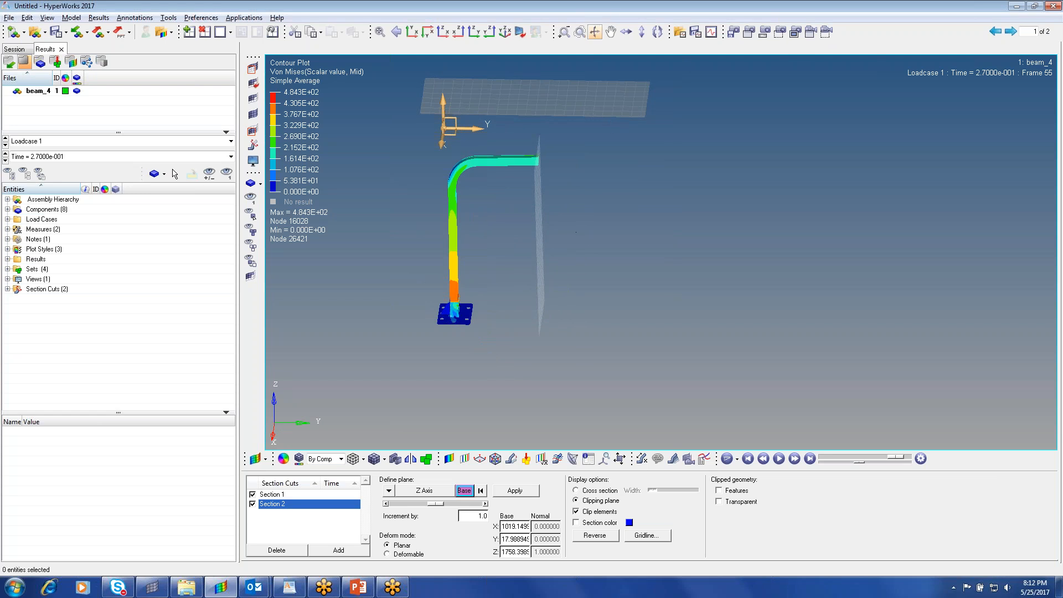